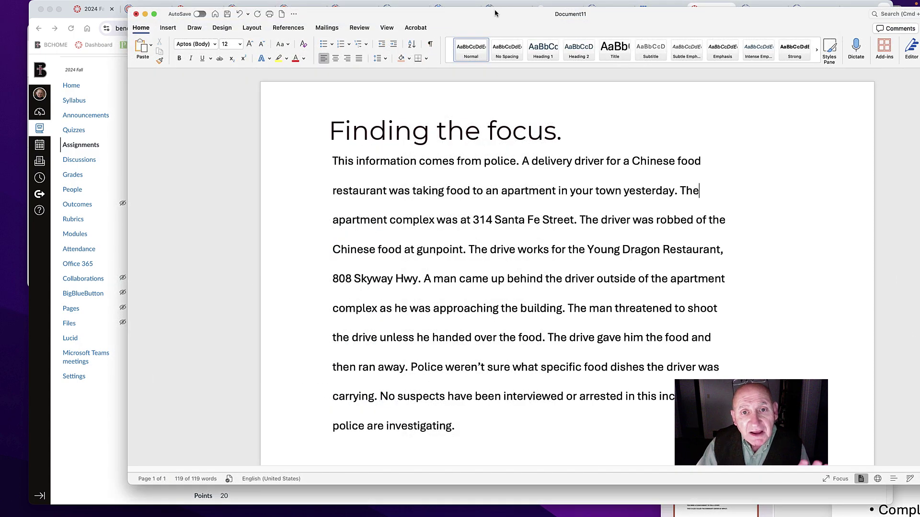
Drag the Word window by its title bar to shift it slightly left.
{"action": "left_click_drag", "start_coordinate": [495, 13], "coordinate": [450, 13]}
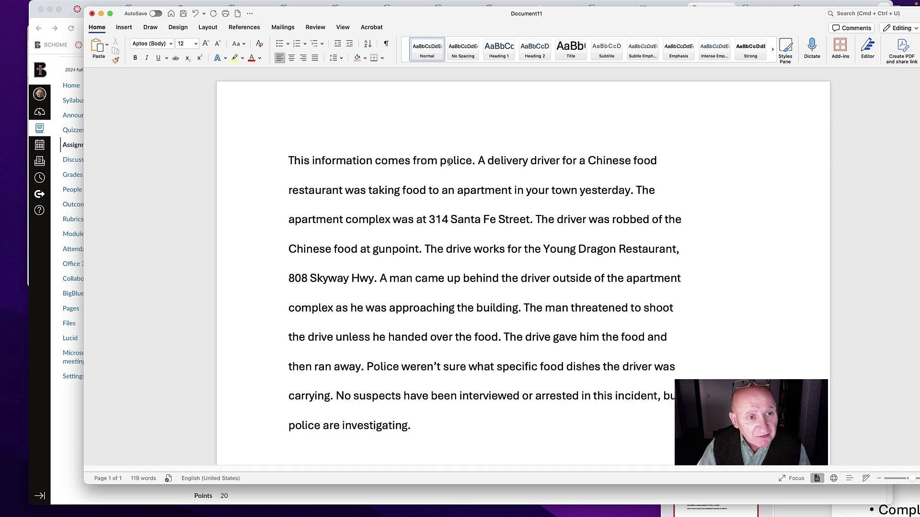
Highlight 'police' and 'A delivery driver' in the report's opening sentence in yellow.
{"action": "left_click_drag", "start_coordinate": [440, 161], "coordinate": [472, 162]}
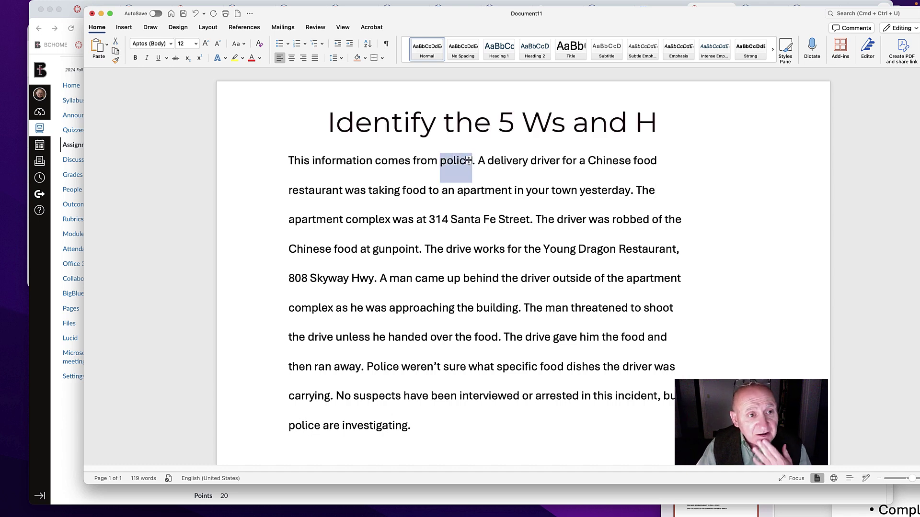
{"action": "left_click", "coordinate": [234, 58]}
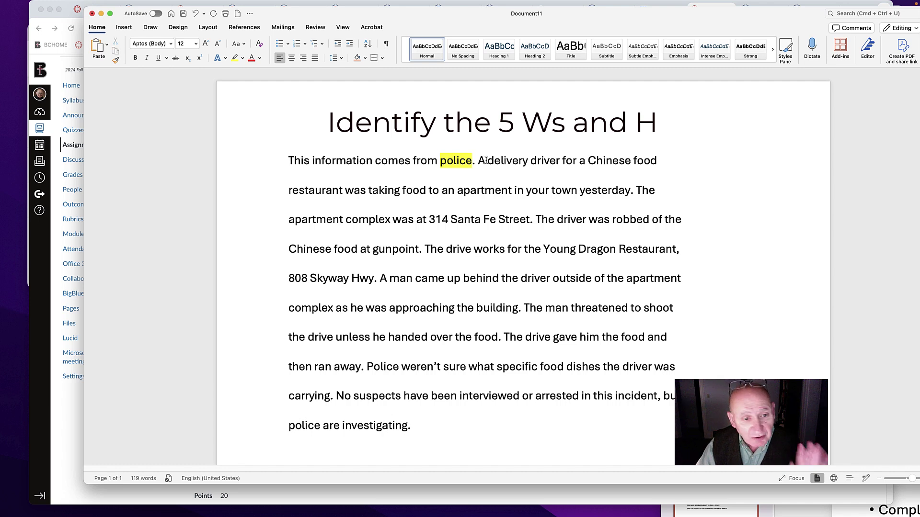
{"action": "left_click_drag", "start_coordinate": [480, 160], "coordinate": [547, 161]}
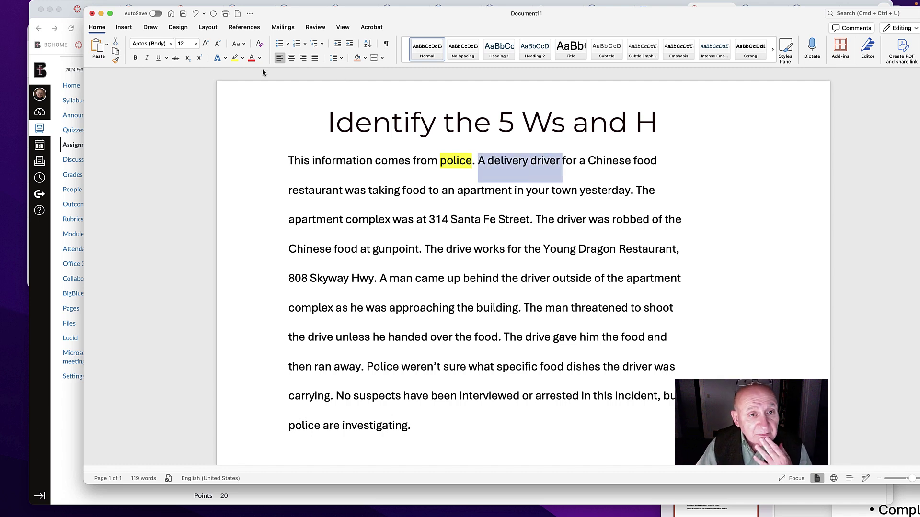
{"action": "left_click", "coordinate": [235, 58]}
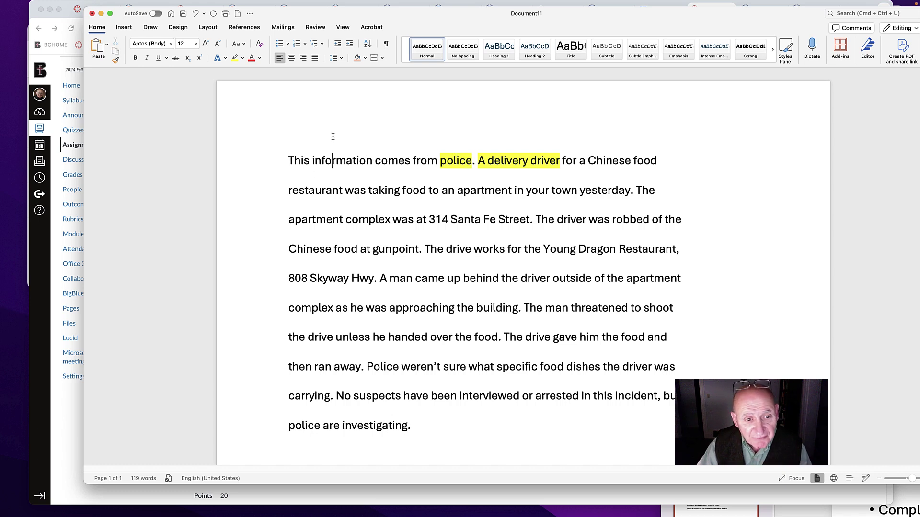
{"action": "left_click", "coordinate": [289, 158]}
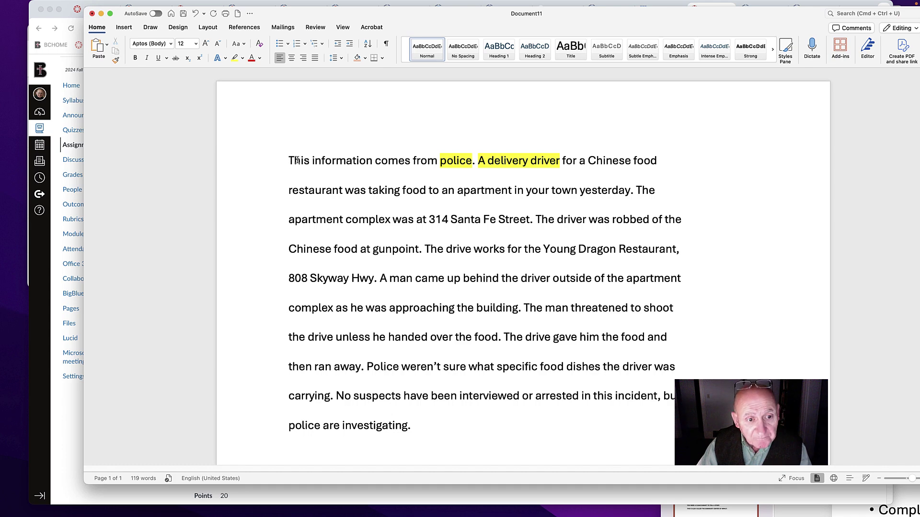
Insert a new line above the report and type 'Who:' on it.
{"action": "key", "text": "Return"}
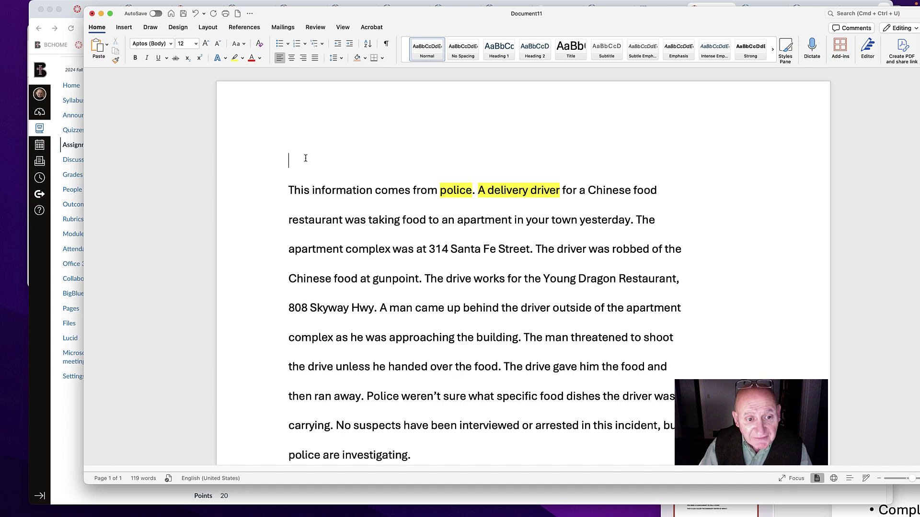
{"action": "type", "text": "Eho"}
{"action": "key", "text": "BackSpace"}
{"action": "key", "text": "BackSpace"}
{"action": "key", "text": "BackSpace"}
{"action": "type", "text": "E"}
{"action": "key", "text": "BackSpace"}
{"action": "type", "text": "Who:"}
Paste 'police, A delivery driver' from the report after Who:, then start a blank line.
{"action": "left_click_drag", "start_coordinate": [472, 191], "coordinate": [441, 193]}
{"action": "key", "text": "super+c"}
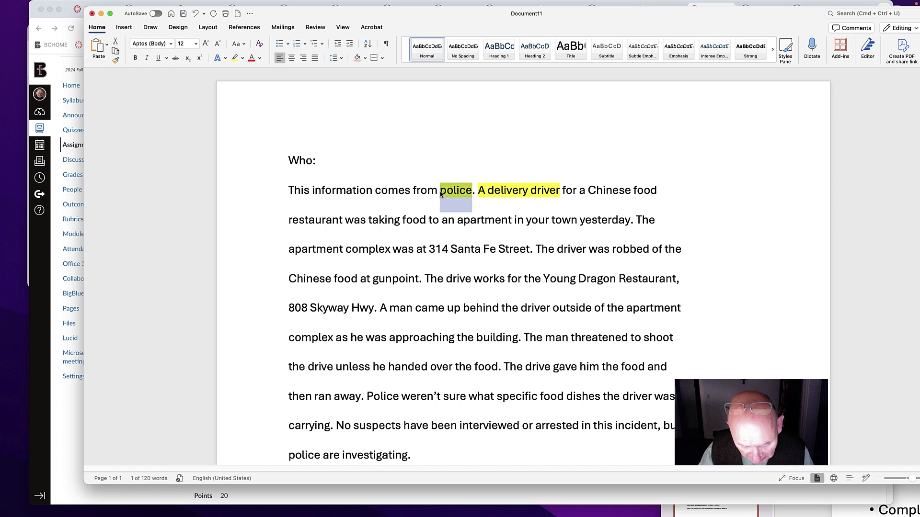
{"action": "left_click", "coordinate": [370, 166]}
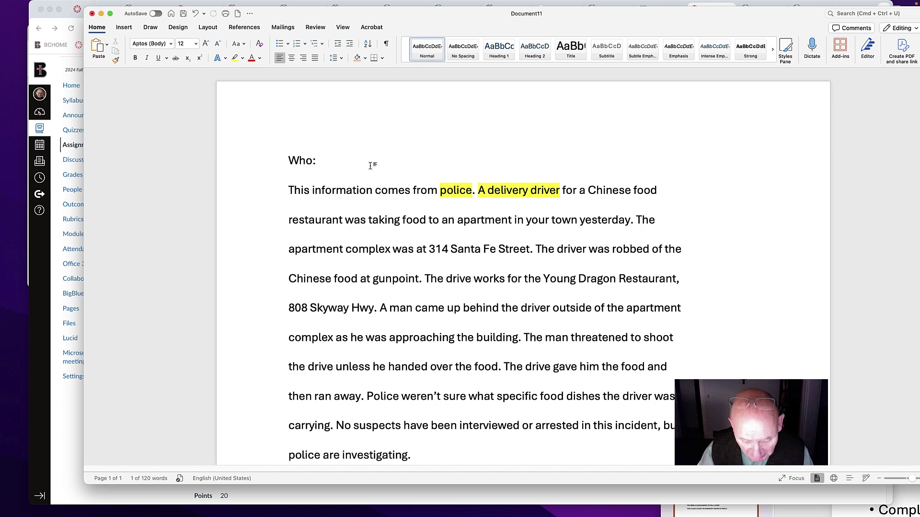
{"action": "key", "text": "super+v"}
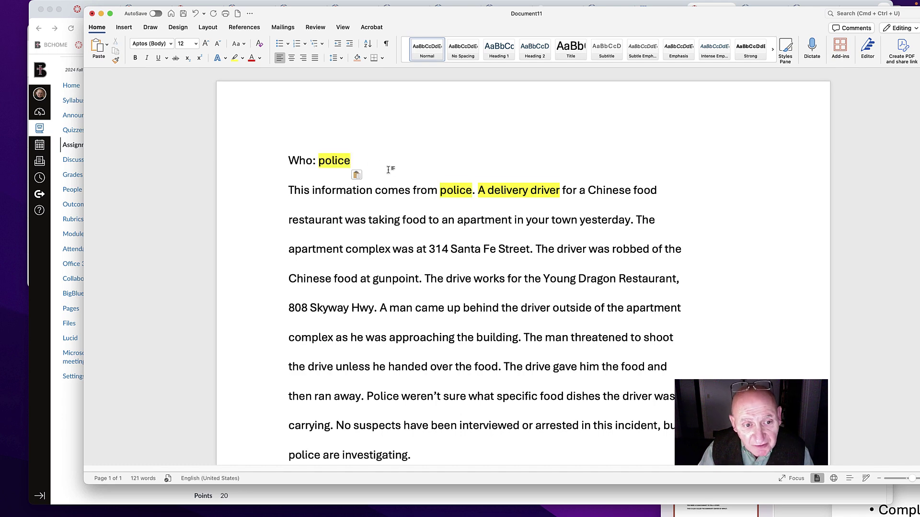
{"action": "left_click_drag", "start_coordinate": [560, 191], "coordinate": [481, 190]}
{"action": "key", "text": "super+c"}
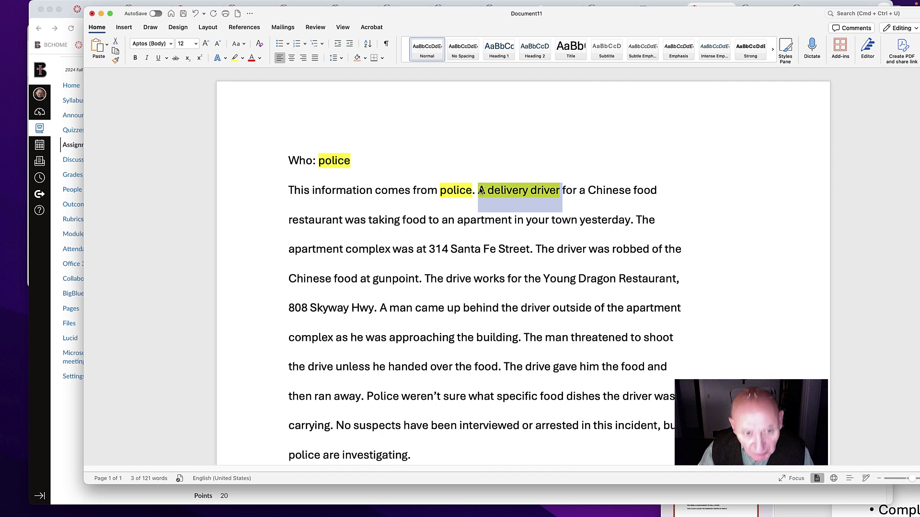
{"action": "left_click", "coordinate": [376, 161]}
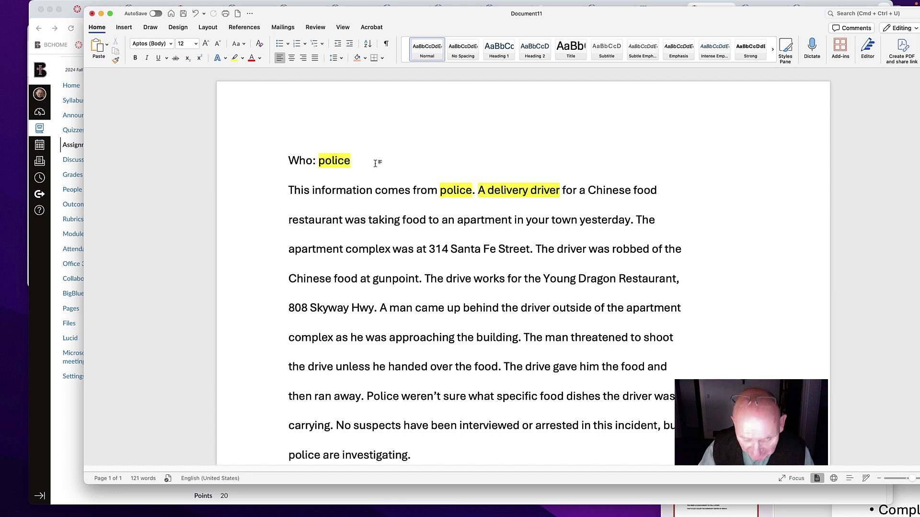
{"action": "key", "text": "BackSpace"}
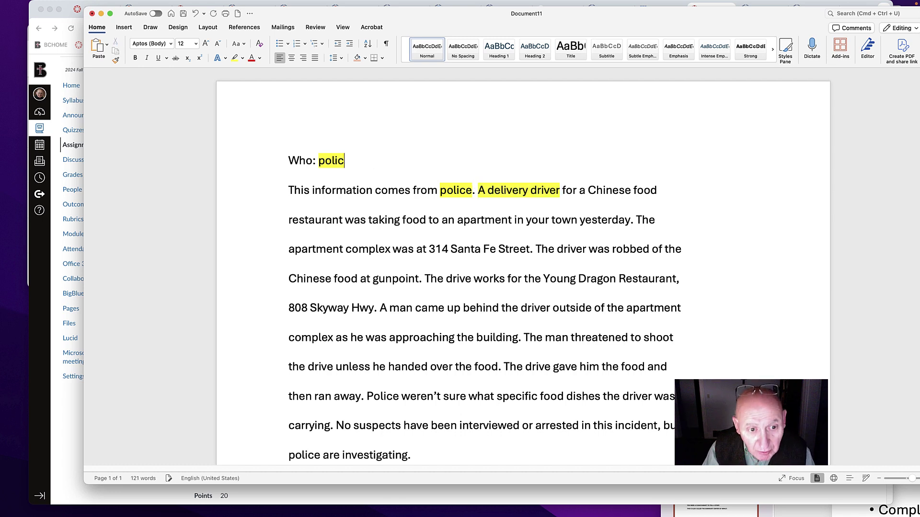
{"action": "type", "text": "e,"}
{"action": "key", "text": "super+v"}
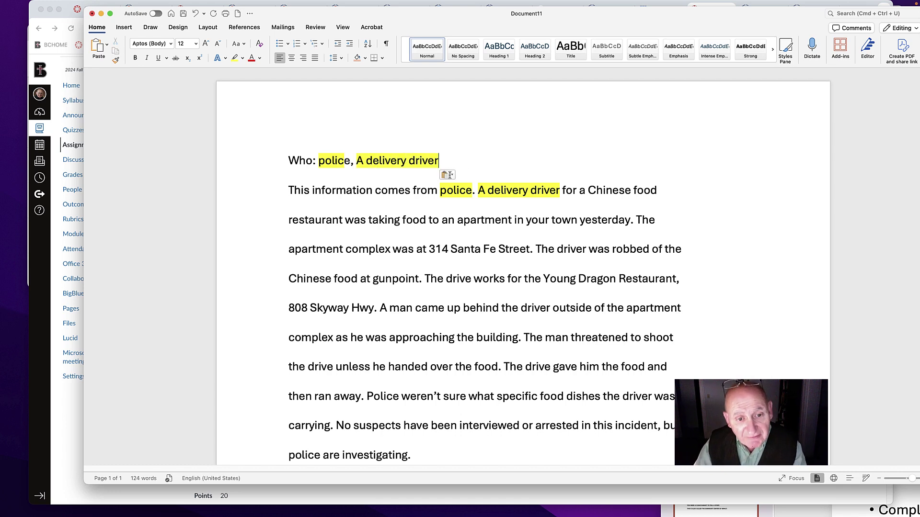
{"action": "key", "text": "Return"}
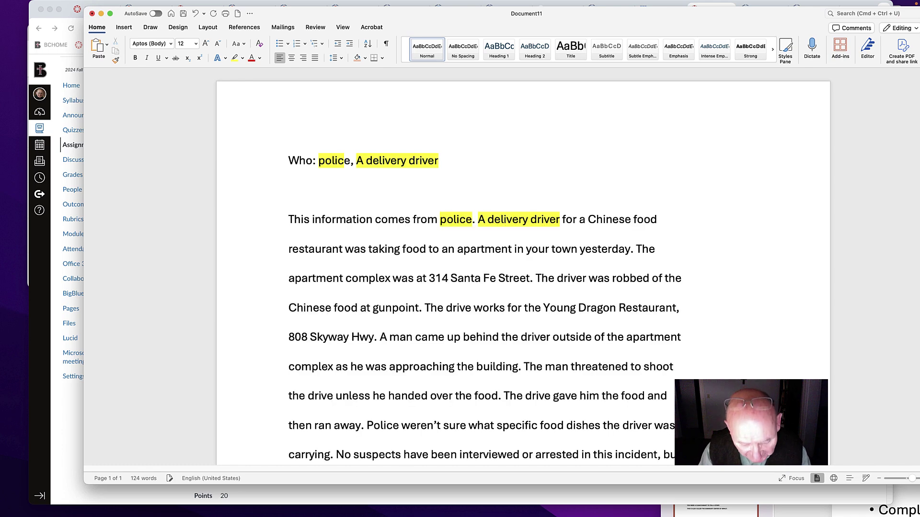
Type What:, Where:, When:, Why: and How on separate lines below Who:.
{"action": "type", "text": "W"}
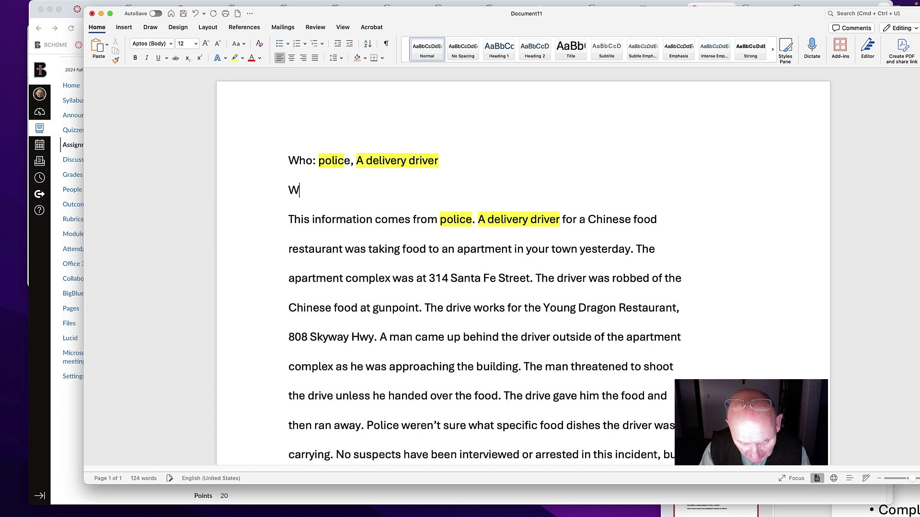
{"action": "type", "text": "hat:"}
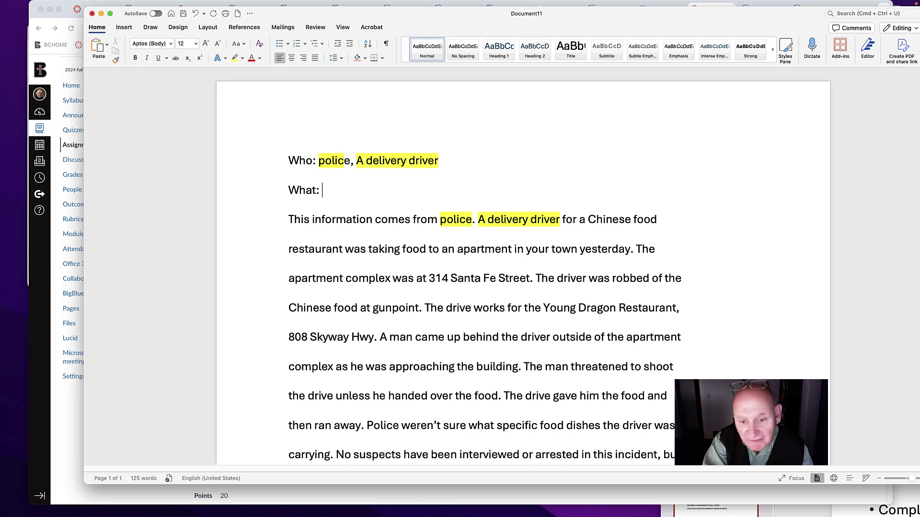
{"action": "left_click", "coordinate": [464, 195]}
{"action": "key", "text": "Return"}
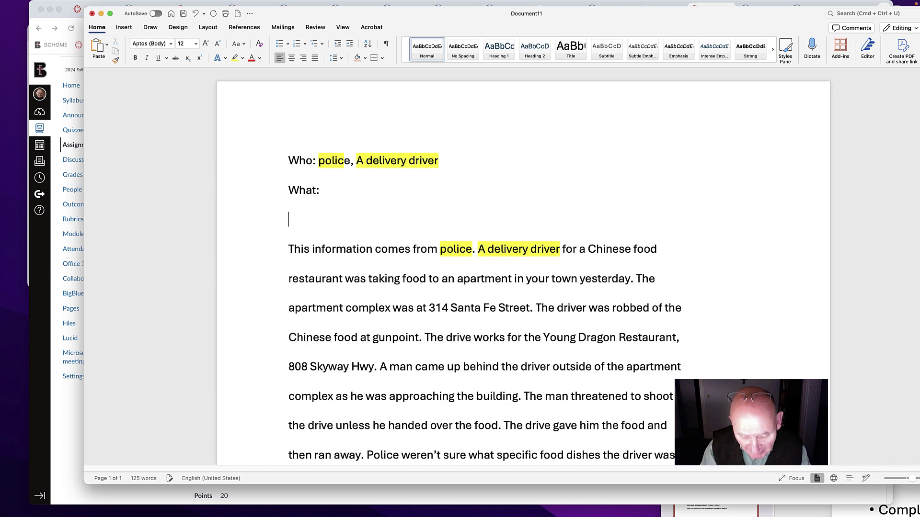
{"action": "type", "text": "Where"}
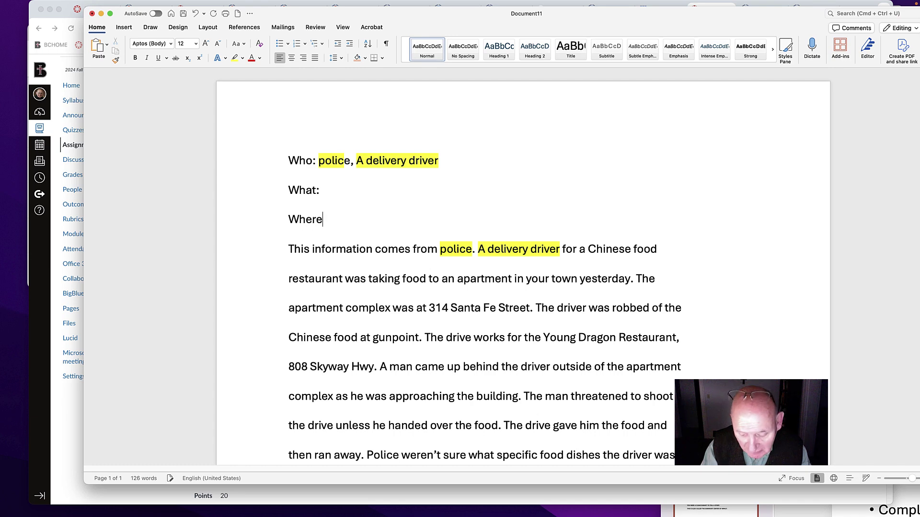
{"action": "type", "text": ":"}
{"action": "key", "text": "Return"}
{"action": "type", "text": "W"}
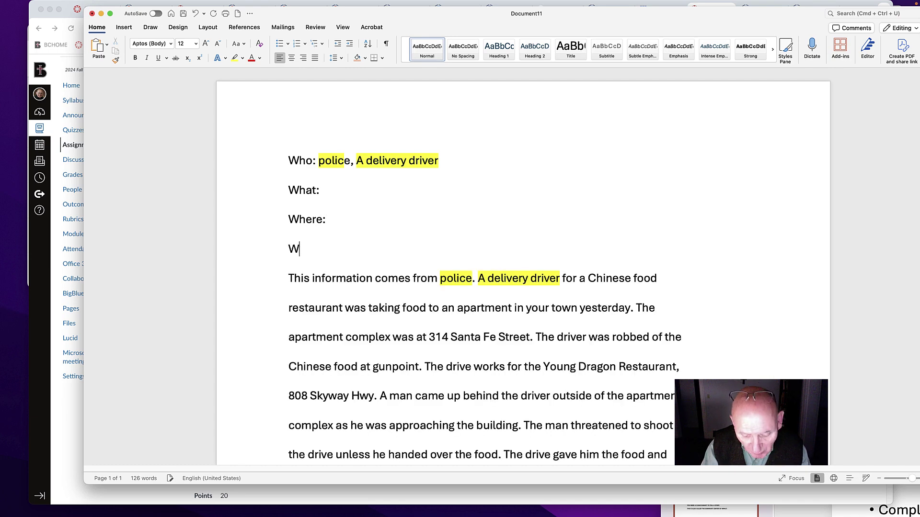
{"action": "type", "text": "hen:"}
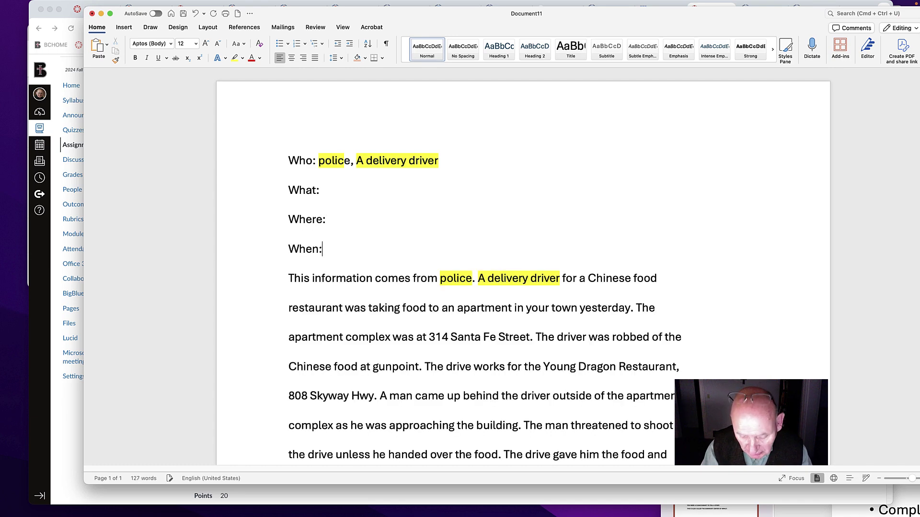
{"action": "key", "text": "Return"}
{"action": "type", "text": "Why"}
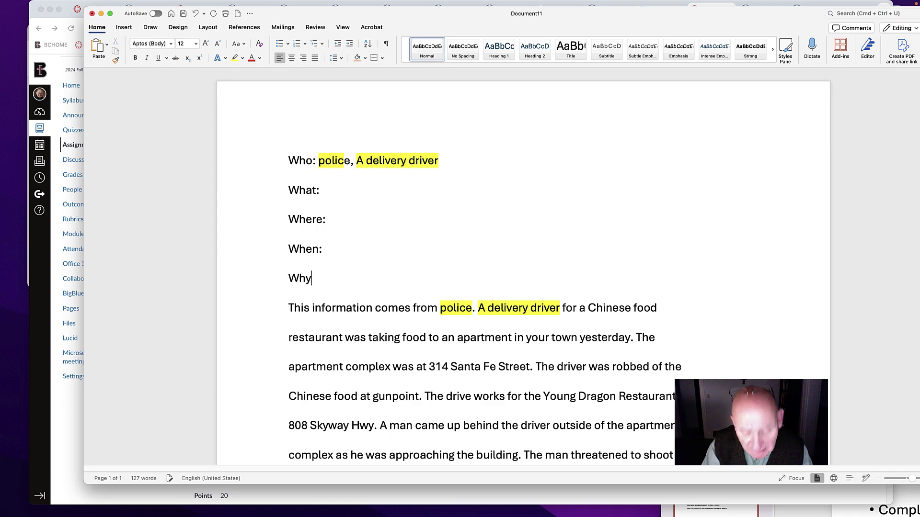
{"action": "type", "text": ":"}
{"action": "key", "text": "Return"}
{"action": "type", "text": "How"}
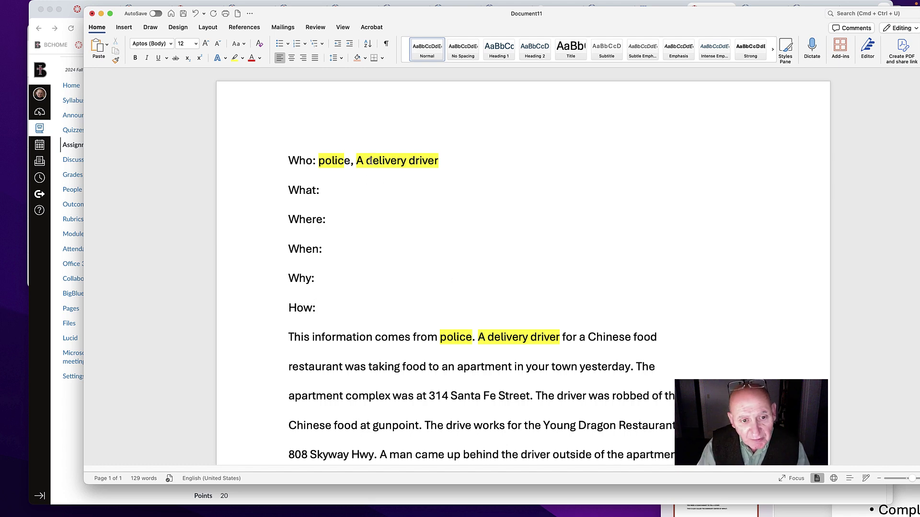
Move 'police' to follow 'A delivery driver' on the Who: line.
{"action": "double_click", "coordinate": [320, 160]}
{"action": "key", "text": "BackSpace"}
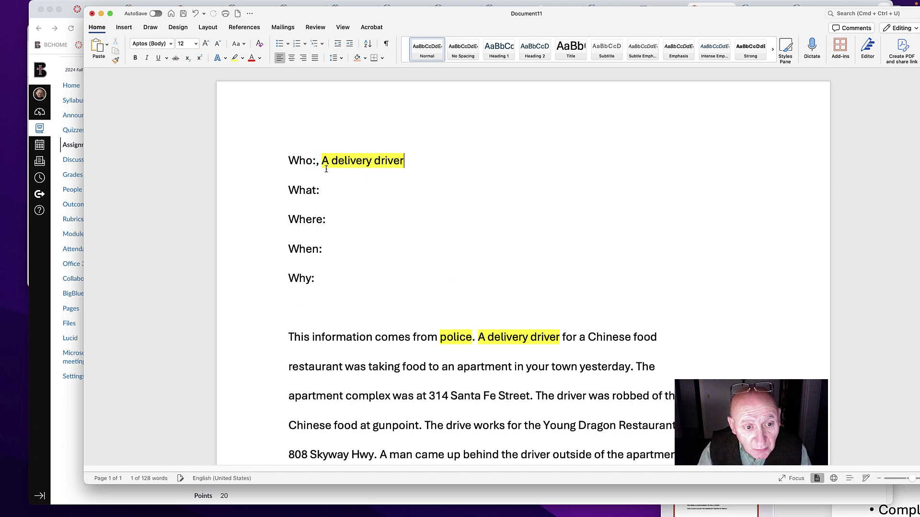
{"action": "key", "text": "BackSpace"}
{"action": "left_click", "coordinate": [408, 162]}
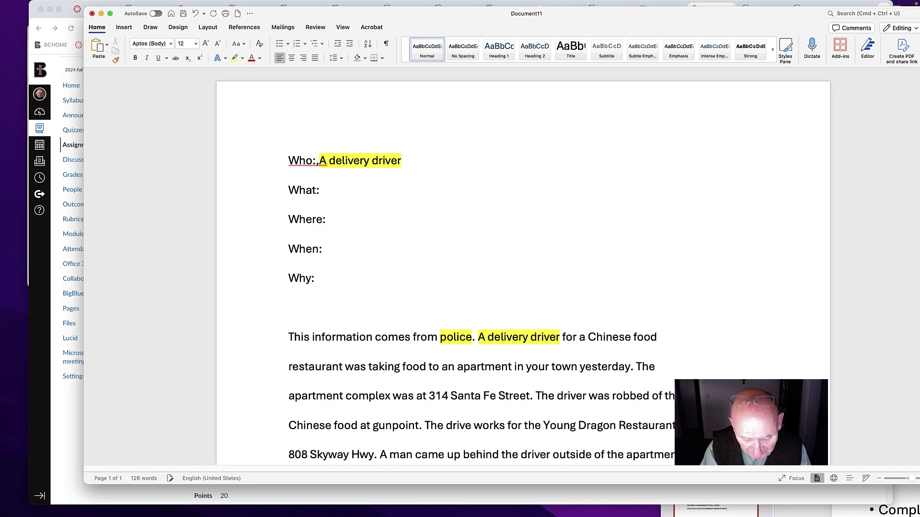
{"action": "type", "text": "police"}
Highlight the moved 'police' in magenta.
{"action": "left_click_drag", "start_coordinate": [438, 161], "coordinate": [406, 161]}
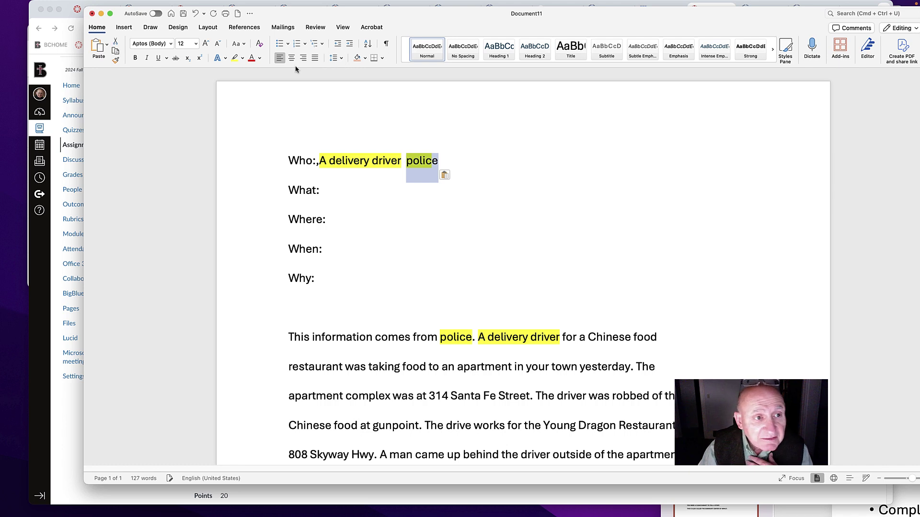
{"action": "left_click", "coordinate": [242, 58]}
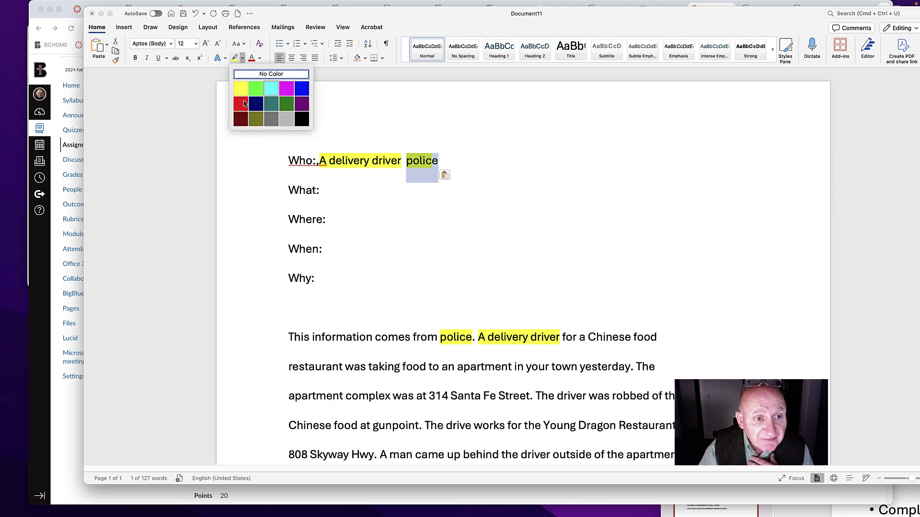
{"action": "left_click", "coordinate": [287, 90]}
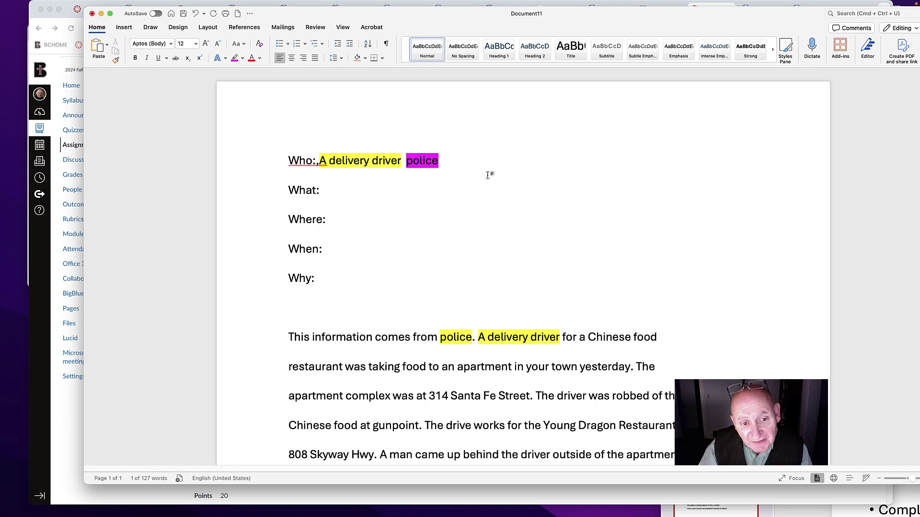
Copy 'was robbed' from the report into the What: line.
{"action": "left_click_drag", "start_coordinate": [319, 161], "coordinate": [288, 160]}
{"action": "scroll", "coordinate": [588, 364], "scroll_direction": "down", "scroll_amount": 1}
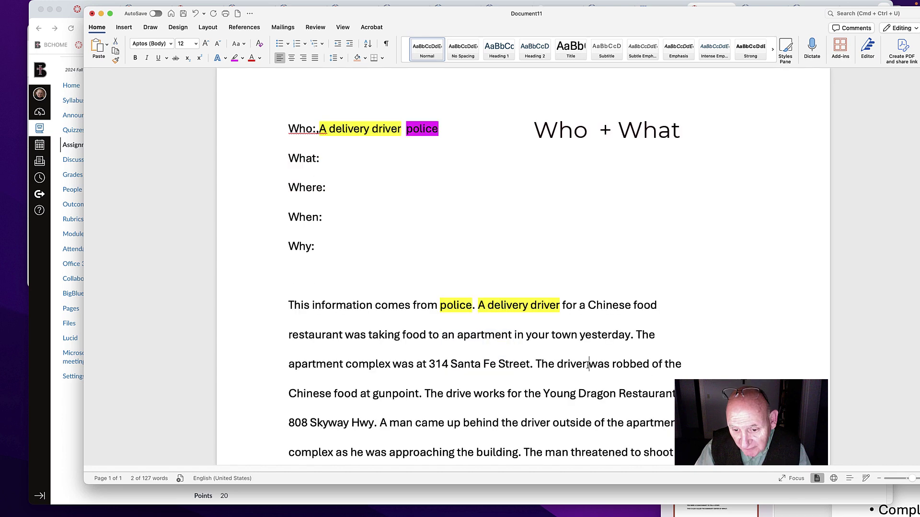
{"action": "left_click_drag", "start_coordinate": [588, 364], "coordinate": [633, 365]}
{"action": "key", "text": "super+c"}
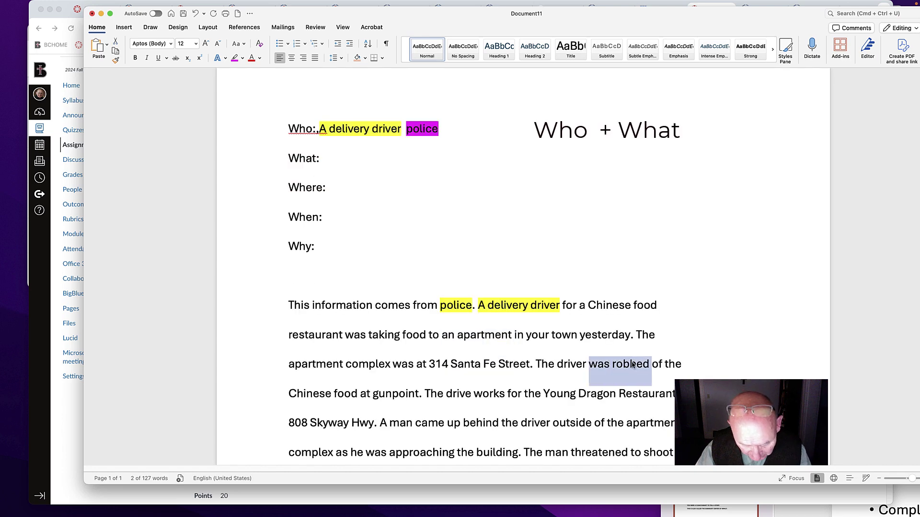
{"action": "left_click", "coordinate": [336, 160]}
{"action": "key", "text": "super+v"}
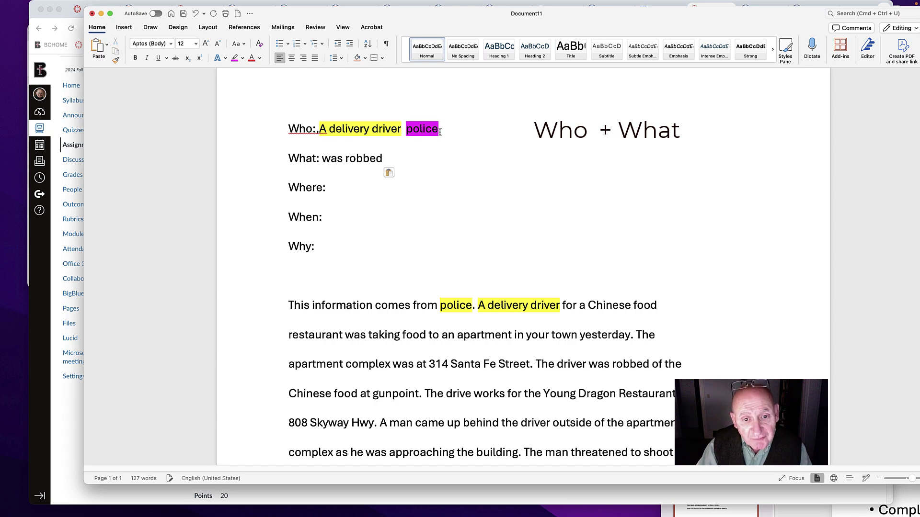
Delete 'police' and the stray comma from the Who: line and add a blank line above it.
{"action": "left_click_drag", "start_coordinate": [439, 129], "coordinate": [411, 128]}
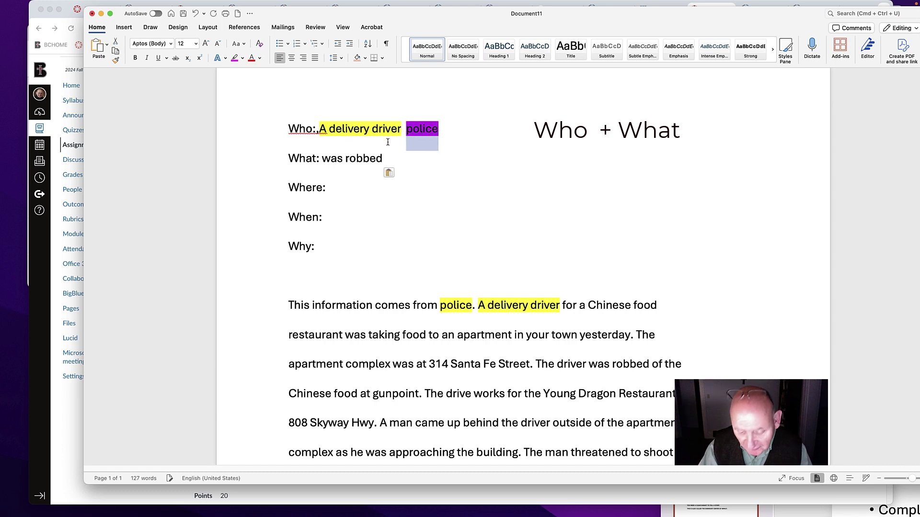
{"action": "key", "text": "BackSpace"}
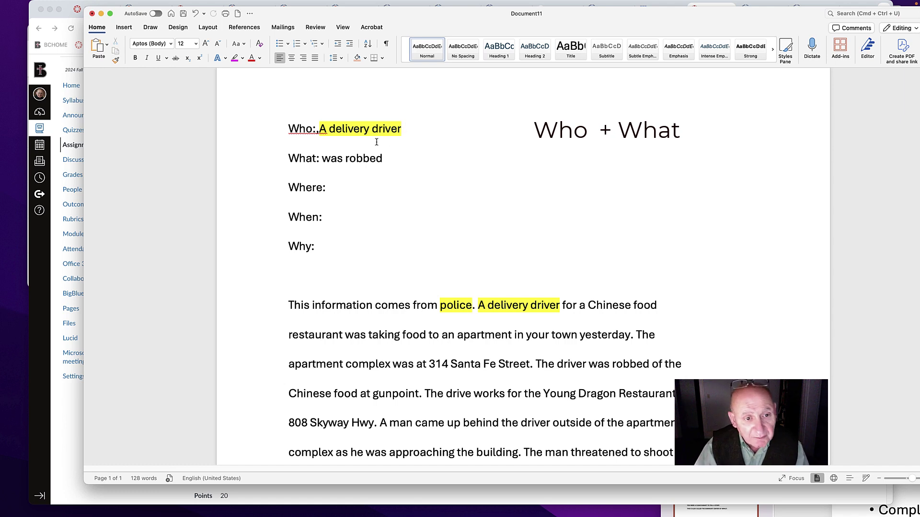
{"action": "left_click", "coordinate": [321, 129]}
{"action": "key", "text": "BackSpace"}
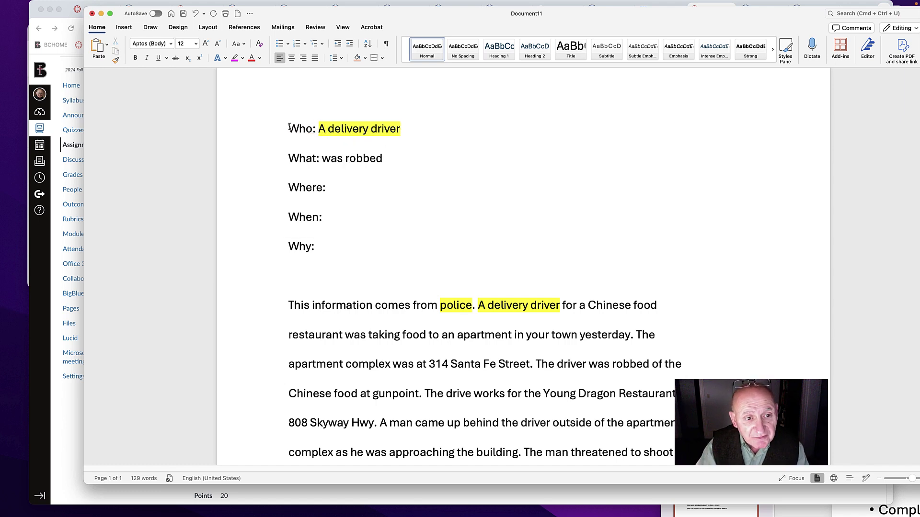
{"action": "key", "text": "Return"}
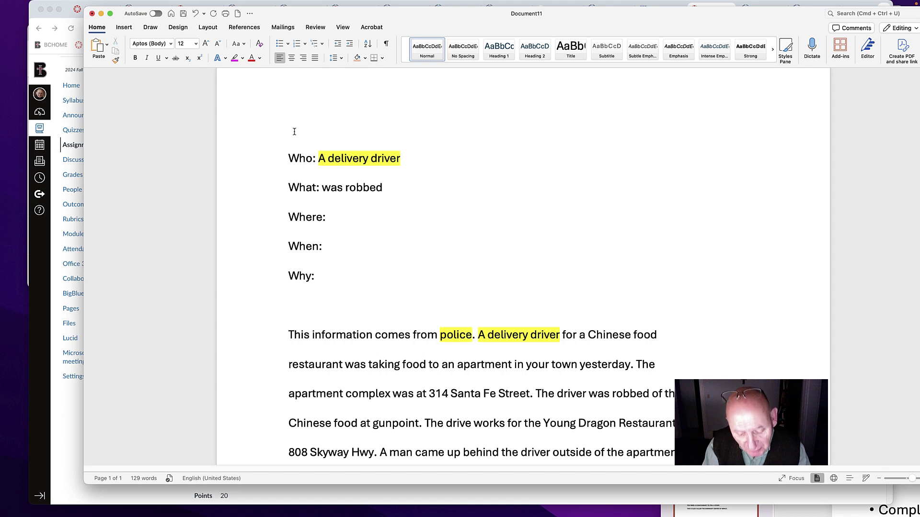
Type 'FOCUS' as a heading on the blank line above Who:.
{"action": "type", "text": "FOCUS"}
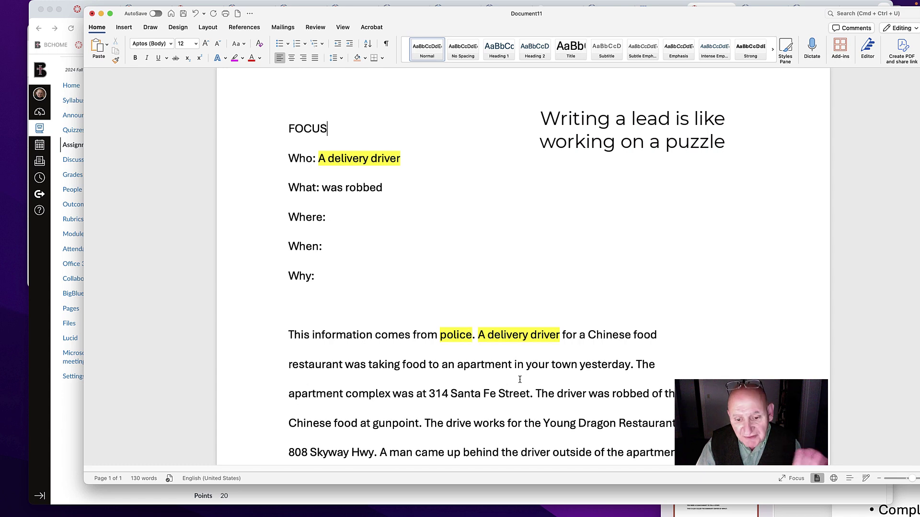
{"action": "scroll", "coordinate": [512, 385], "scroll_direction": "down", "scroll_amount": 1}
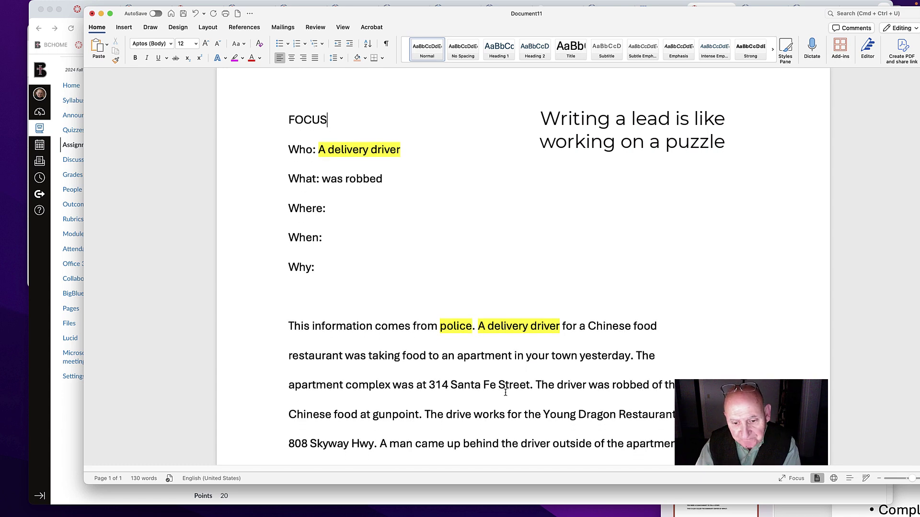
{"action": "scroll", "coordinate": [504, 392], "scroll_direction": "down", "scroll_amount": 1}
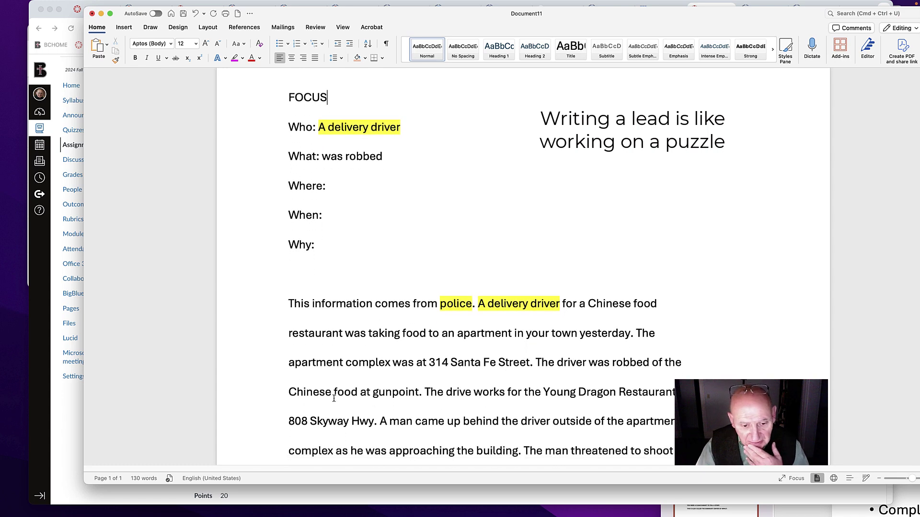
Append 'at gunpoint' from the report so the What: line reads 'was robbed at gunpoint'.
{"action": "left_click_drag", "start_coordinate": [360, 392], "coordinate": [402, 393]}
{"action": "key", "text": "super+c"}
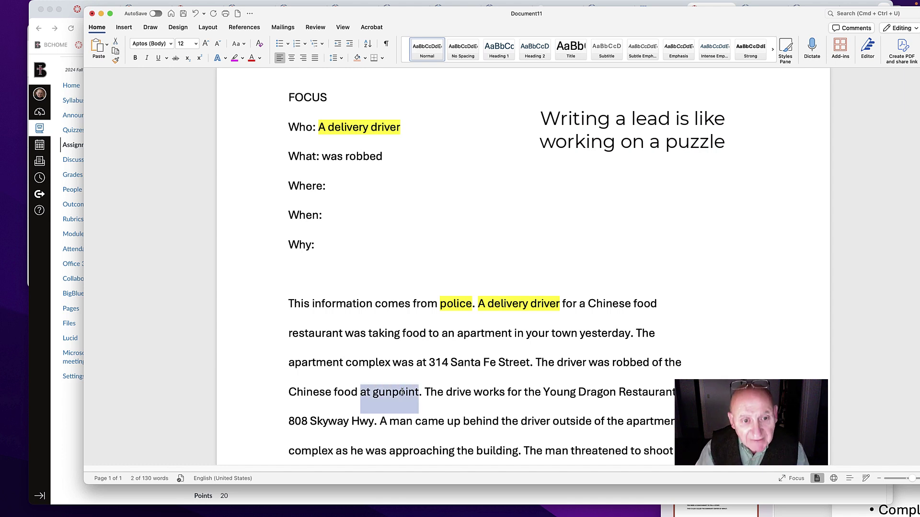
{"action": "left_click", "coordinate": [387, 156]}
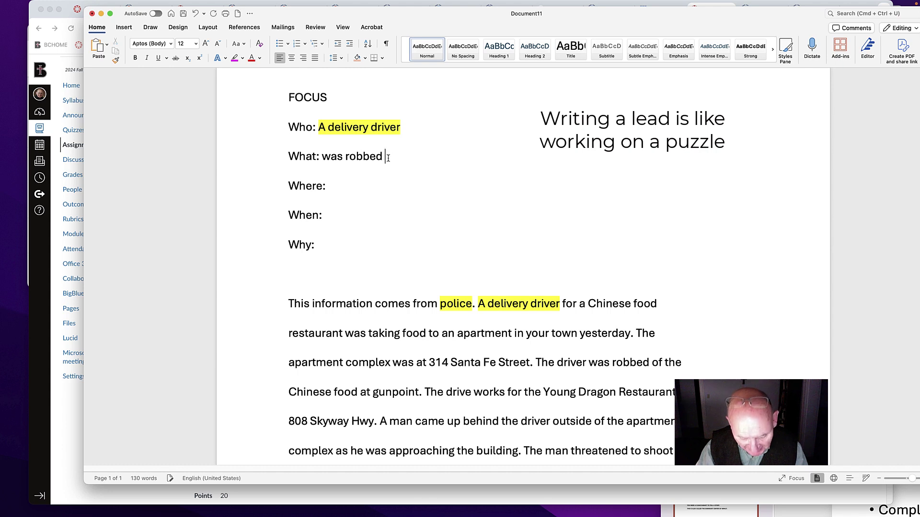
{"action": "key", "text": "super+v"}
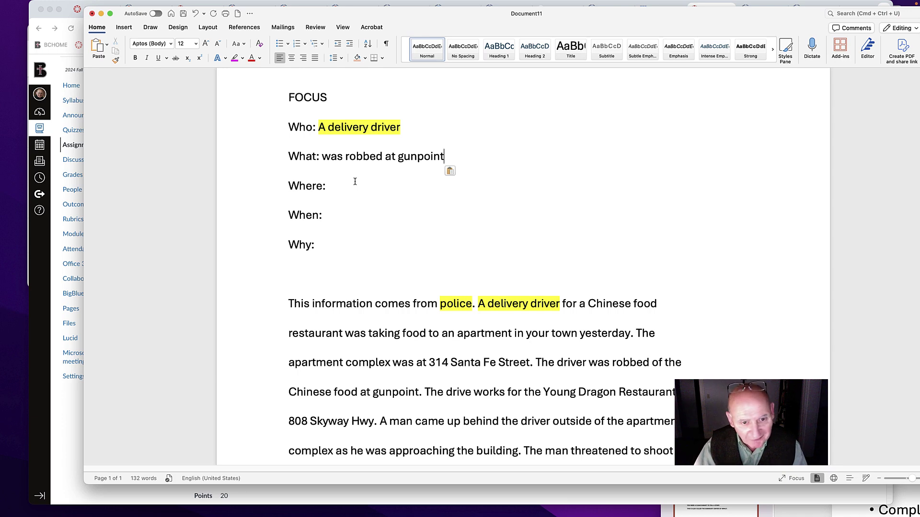
{"action": "scroll", "coordinate": [355, 182], "scroll_direction": "down", "scroll_amount": 1}
{"action": "left_click_drag", "start_coordinate": [638, 296], "coordinate": [528, 327]}
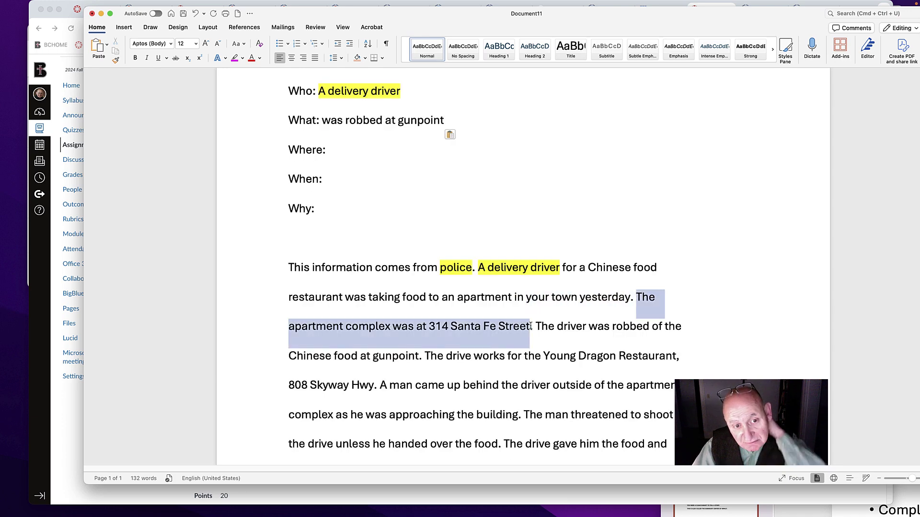
Fill the Where: line with 'downtown Atchison' plus 'at 314 Santa Fe Street' from the report.
{"action": "left_click_drag", "start_coordinate": [530, 327], "coordinate": [529, 326]}
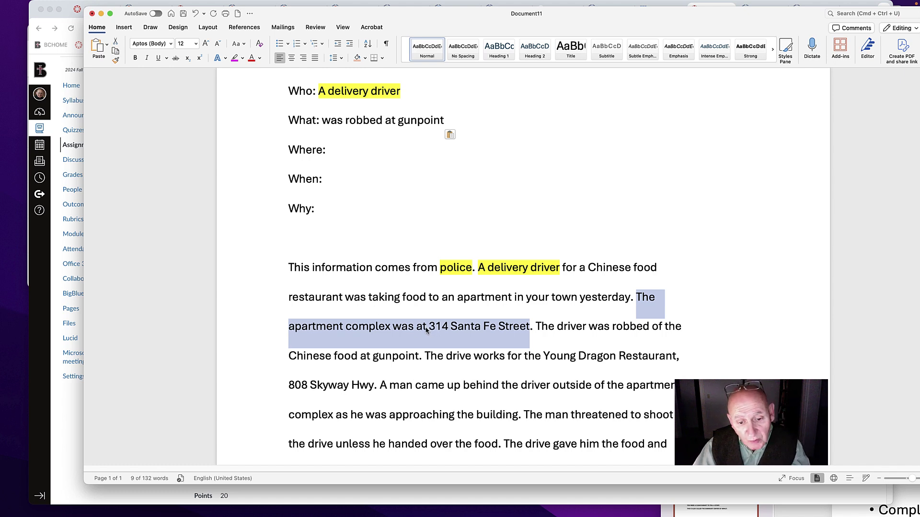
{"action": "left_click", "coordinate": [339, 152]}
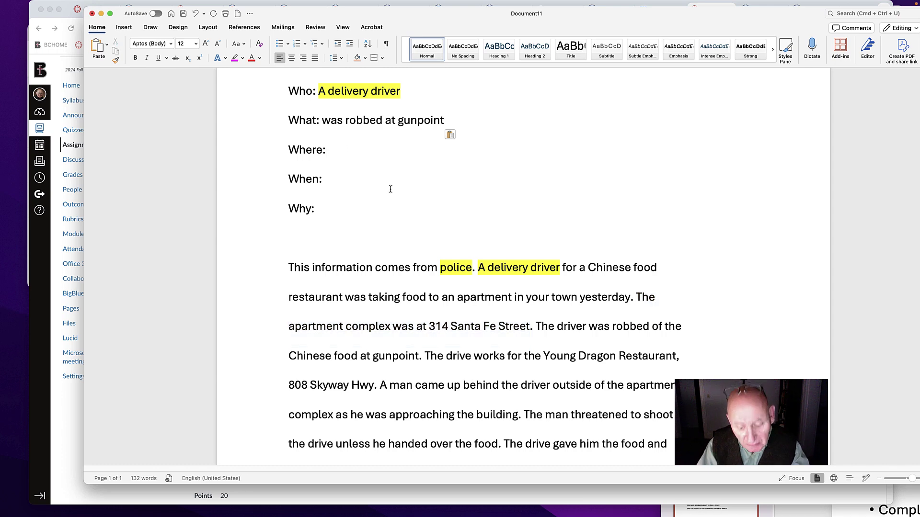
{"action": "type", "text": "downt"}
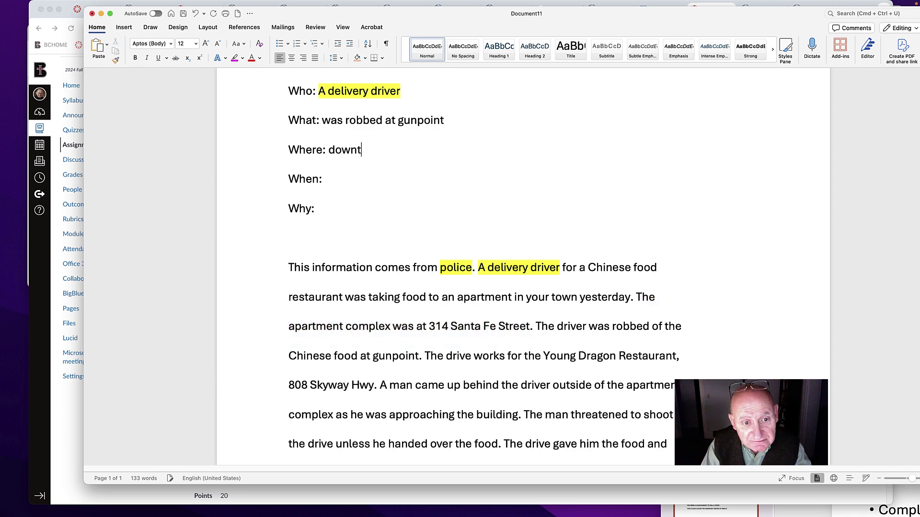
{"action": "type", "text": "own At"}
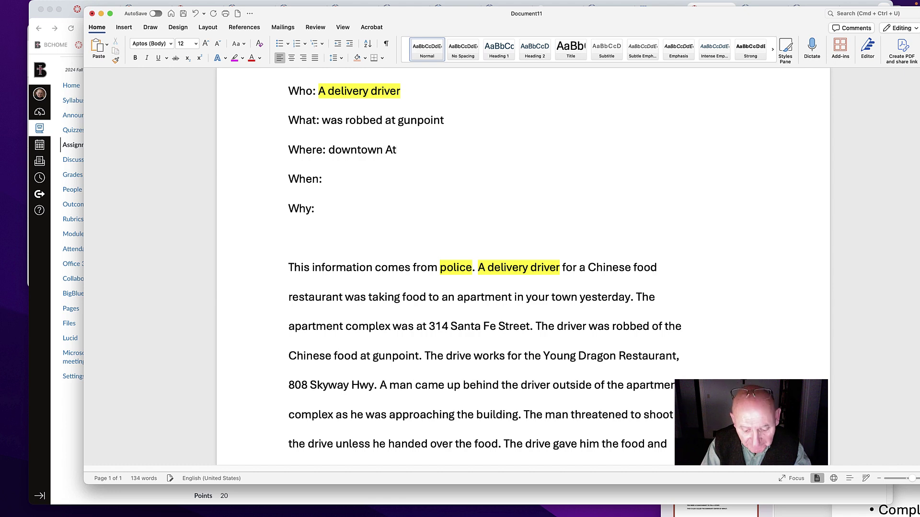
{"action": "type", "text": "chison"}
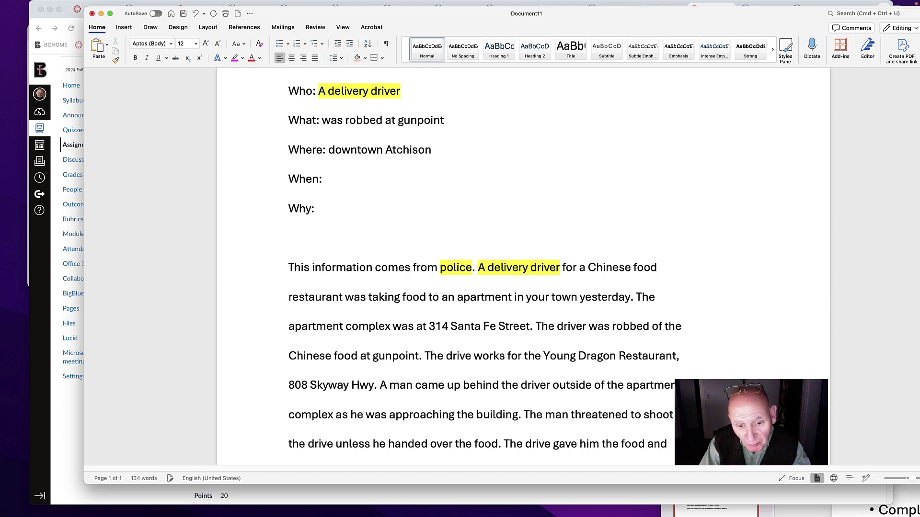
{"action": "left_click_drag", "start_coordinate": [529, 327], "coordinate": [423, 322]}
{"action": "key", "text": "super+c"}
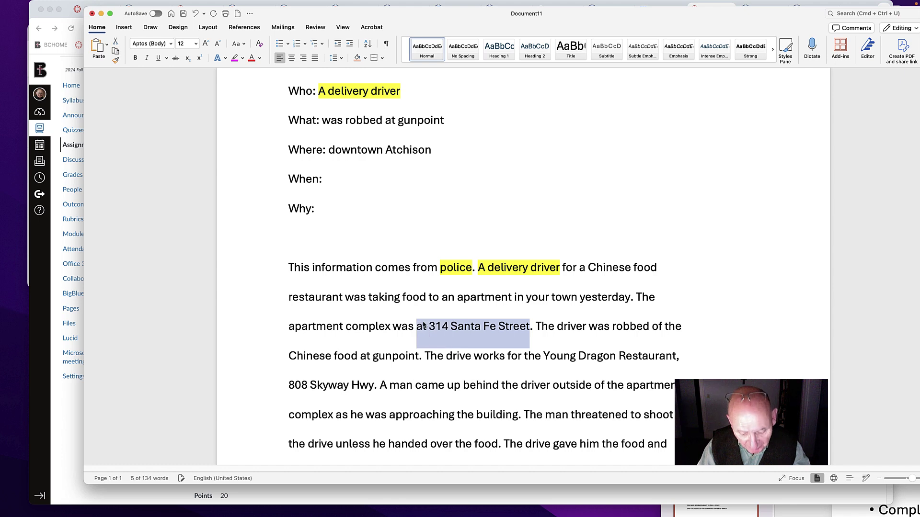
{"action": "left_click", "coordinate": [441, 150]}
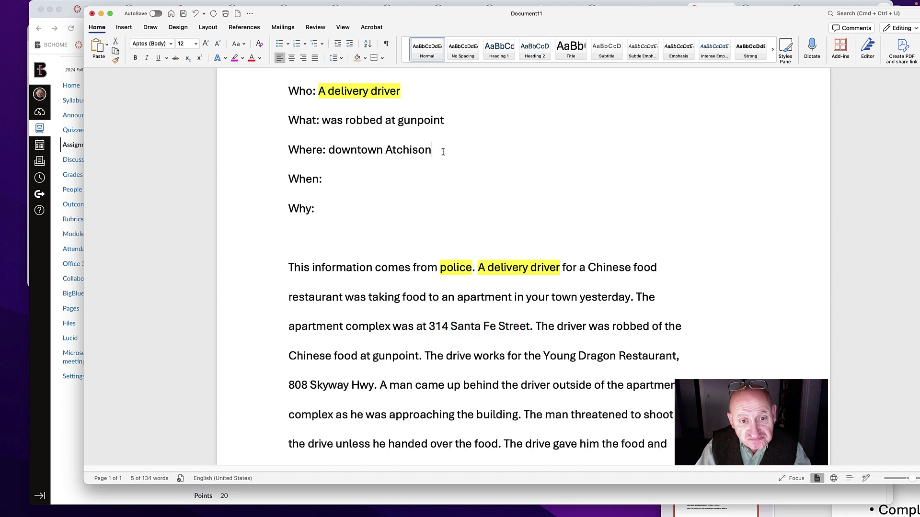
{"action": "key", "text": "super+v"}
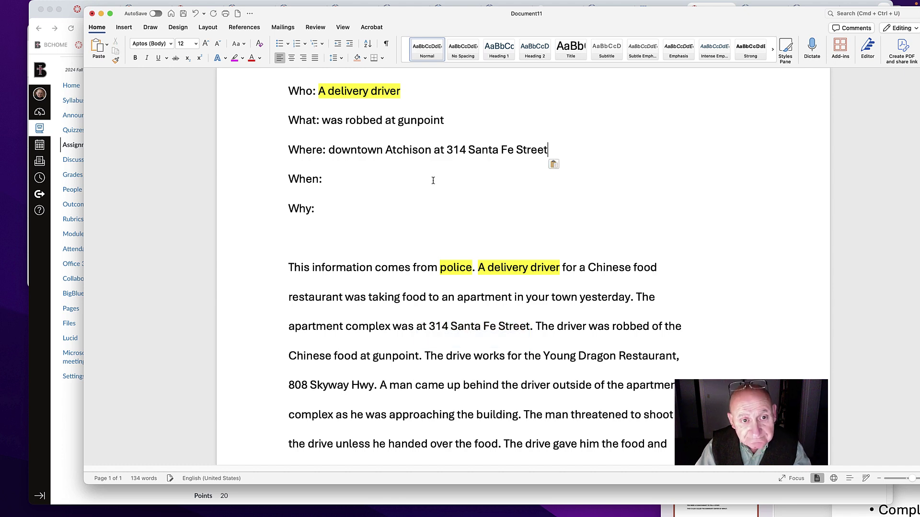
{"action": "left_click_drag", "start_coordinate": [405, 91], "coordinate": [318, 92]}
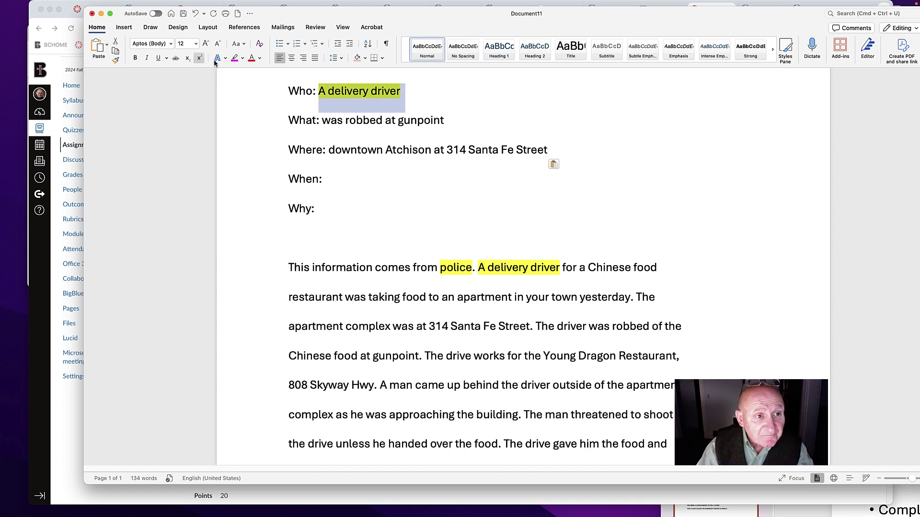
Remove the yellow highlight from 'A delivery driver' using No Color.
{"action": "left_click", "coordinate": [242, 58]}
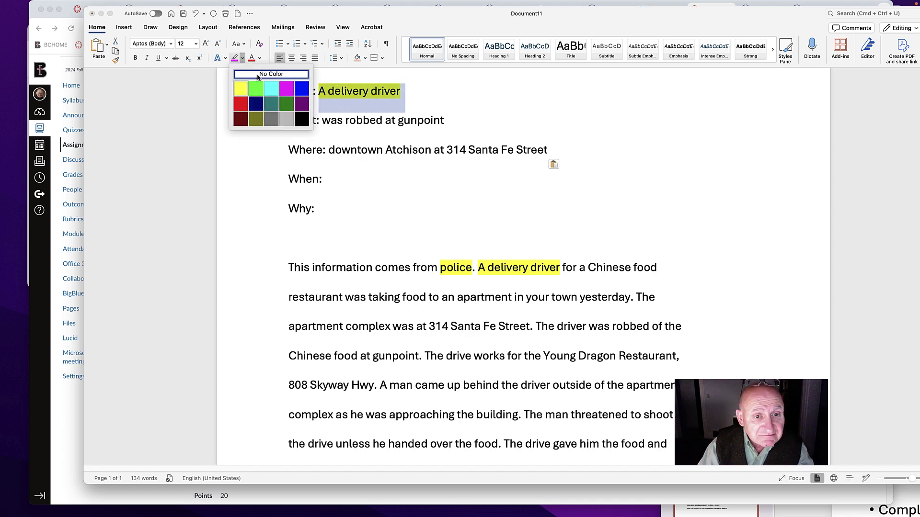
{"action": "left_click", "coordinate": [271, 74]}
{"action": "left_click", "coordinate": [511, 117]}
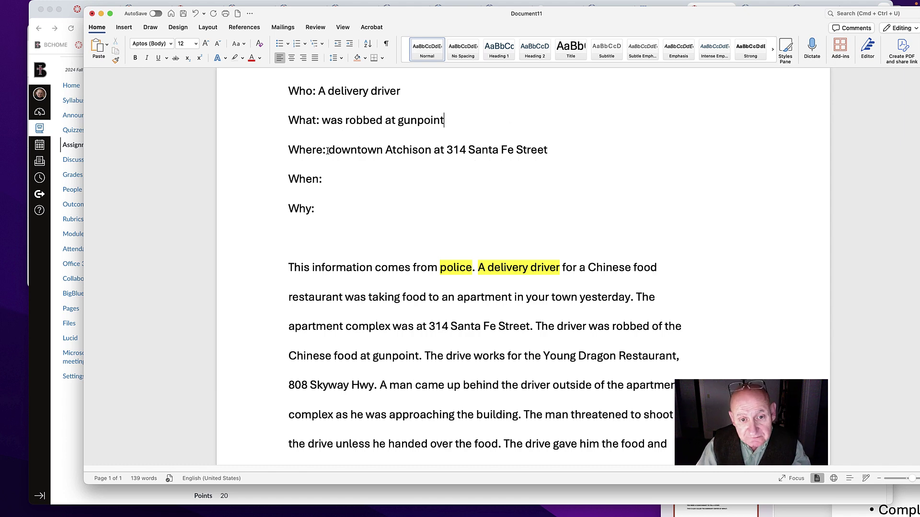
Insert 'in' before 'downtown' on the Where: line.
{"action": "left_click", "coordinate": [327, 150]}
{"action": "type", "text": "in"}
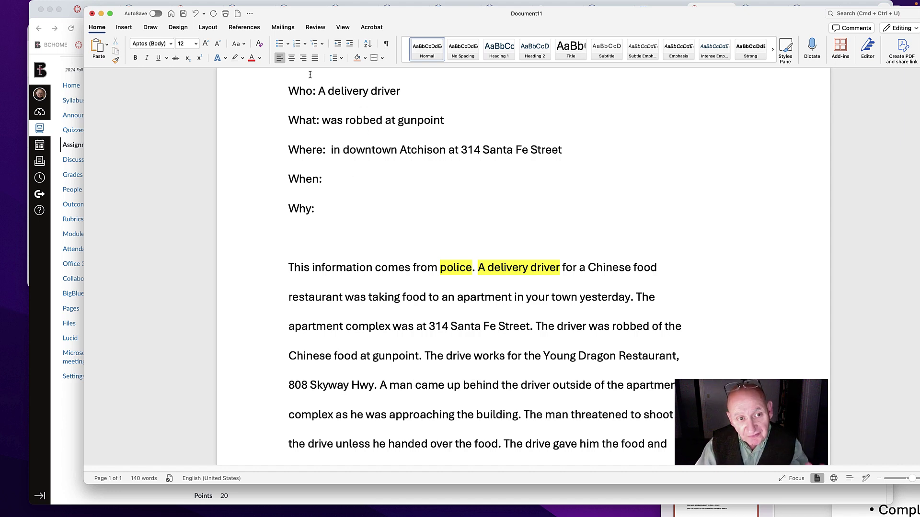
{"action": "left_click", "coordinate": [447, 120]}
{"action": "mouse_move", "coordinate": [447, 120]}
{"action": "left_mouse_down"}
{"action": "mouse_move", "coordinate": [318, 103]}
{"action": "mouse_move", "coordinate": [363, 98]}
{"action": "mouse_move", "coordinate": [449, 117]}
{"action": "left_mouse_up"}
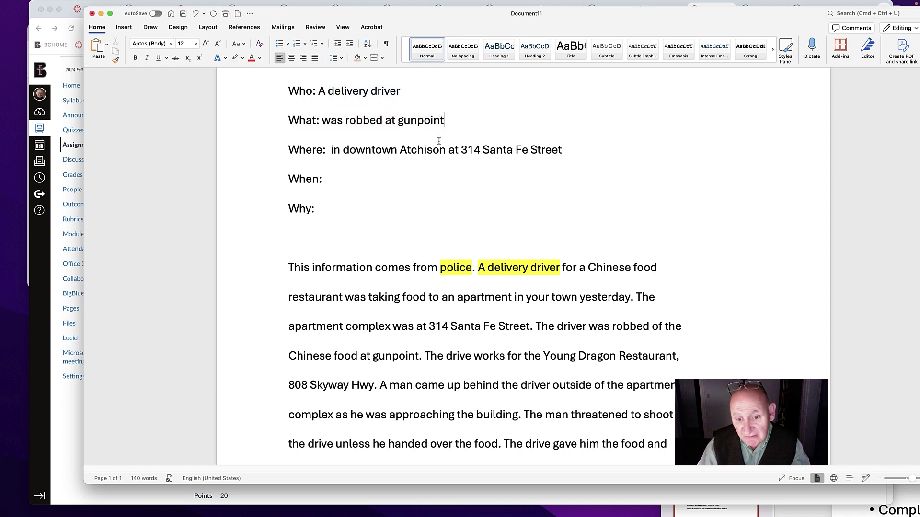
{"action": "scroll", "coordinate": [420, 190], "scroll_direction": "down", "scroll_amount": 1}
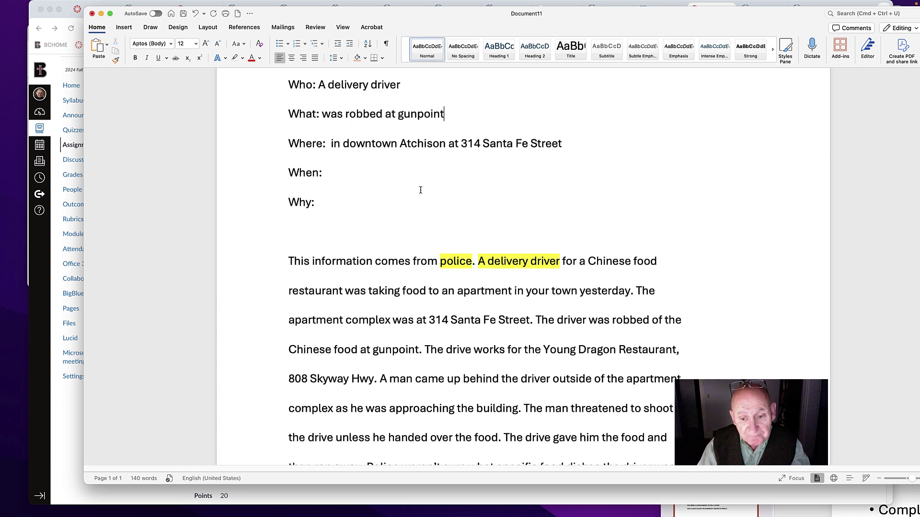
{"action": "scroll", "coordinate": [398, 229], "scroll_direction": "down", "scroll_amount": 1}
{"action": "scroll", "coordinate": [517, 376], "scroll_direction": "down", "scroll_amount": 1}
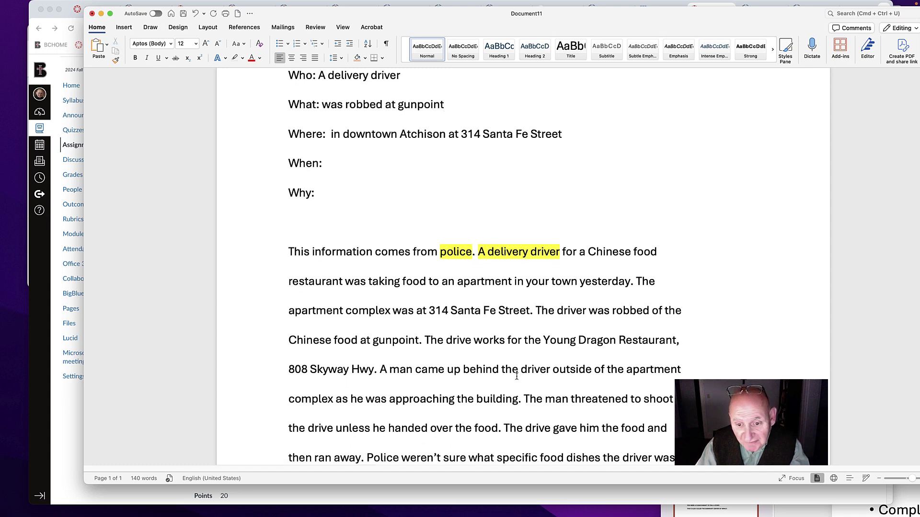
Answer the When: line in the 5W notes with 'Monday'.
{"action": "left_click", "coordinate": [334, 164]}
{"action": "type", "text": "Monday"}
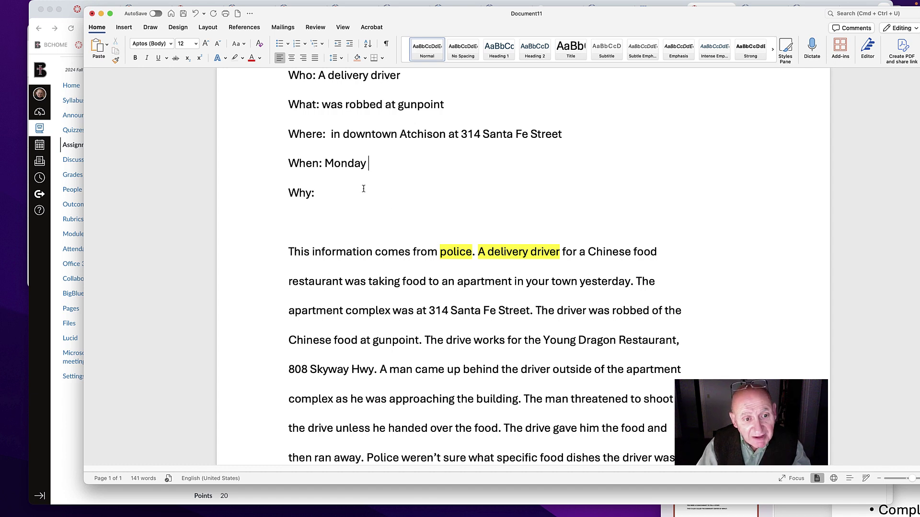
{"action": "mouse_move", "coordinate": [331, 194]}
{"action": "left_mouse_down"}
{"action": "mouse_move", "coordinate": [288, 194]}
{"action": "mouse_move", "coordinate": [321, 187]}
{"action": "left_mouse_up"}
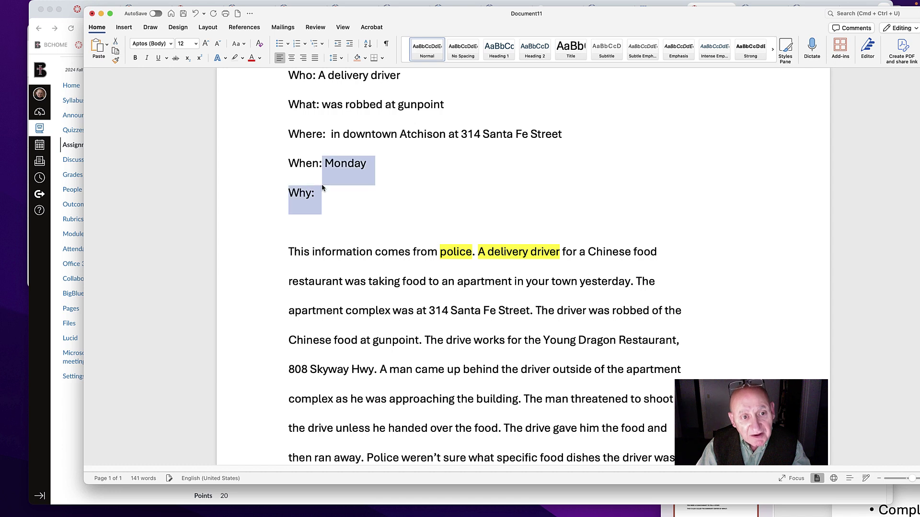
{"action": "left_click", "coordinate": [358, 196]}
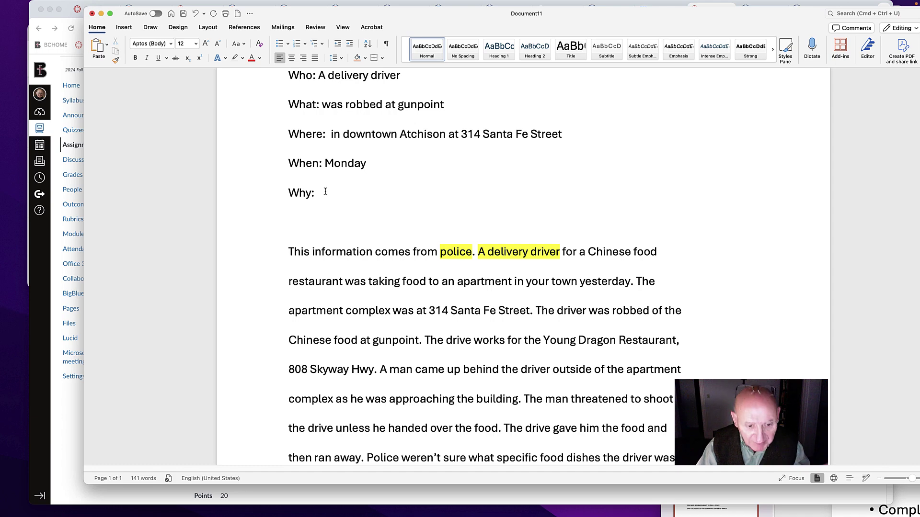
Delete the empty Why: line from the 5W notes.
{"action": "left_click_drag", "start_coordinate": [325, 192], "coordinate": [295, 191]}
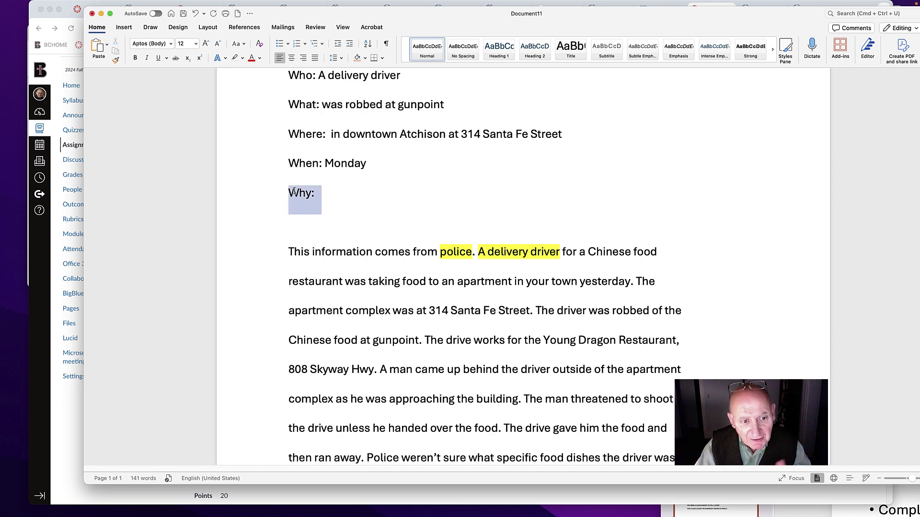
{"action": "key", "text": "BackSpace"}
{"action": "key", "text": "BackSpace"}
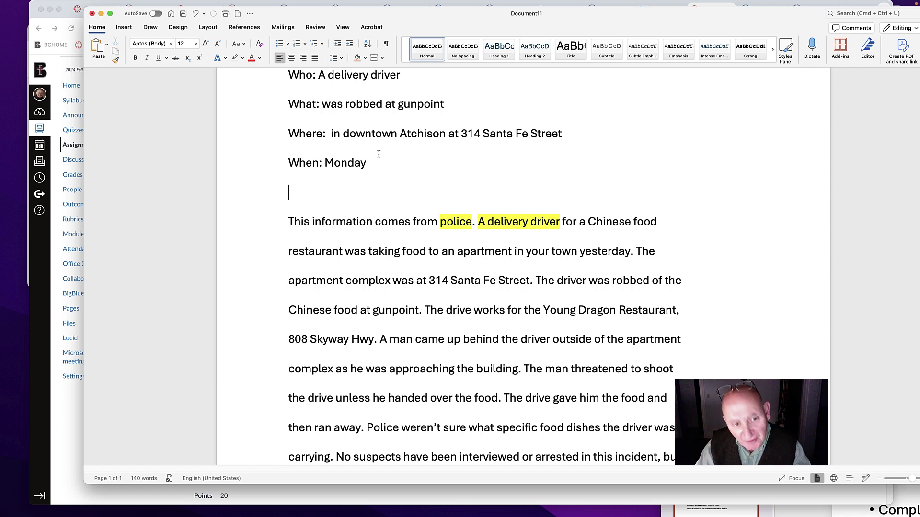
{"action": "scroll", "coordinate": [376, 168], "scroll_direction": "down", "scroll_amount": 1}
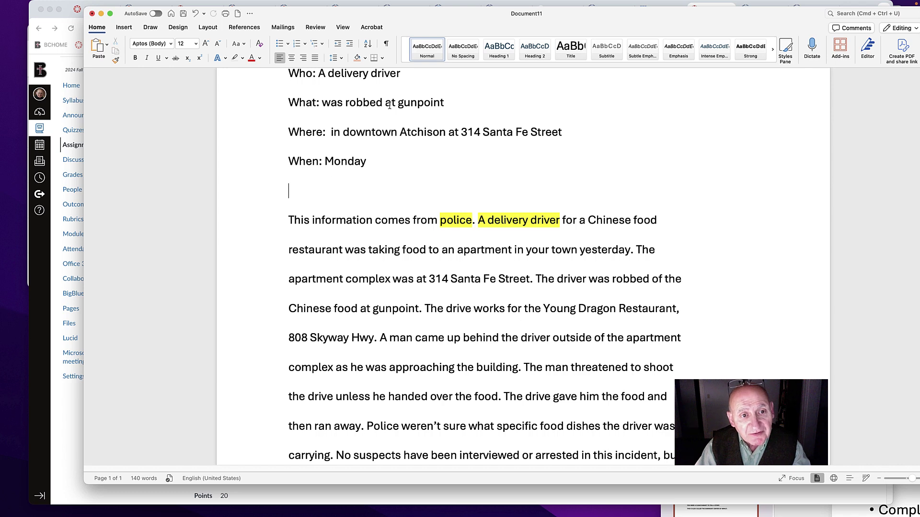
{"action": "scroll", "coordinate": [393, 100], "scroll_direction": "up", "scroll_amount": 1}
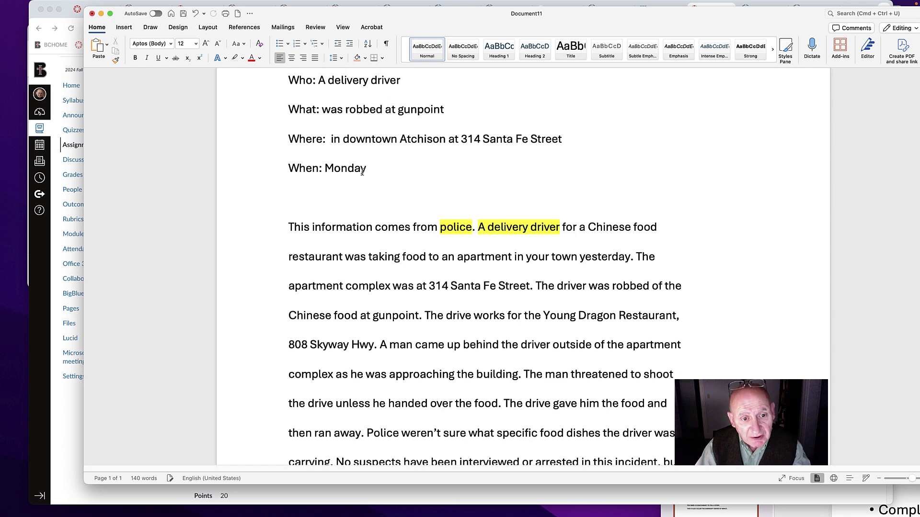
Add a new line 'ATTRIBUTION: Police said.' below 'When: Monday'.
{"action": "left_click", "coordinate": [350, 181]}
{"action": "left_click", "coordinate": [370, 170]}
{"action": "key", "text": "Return"}
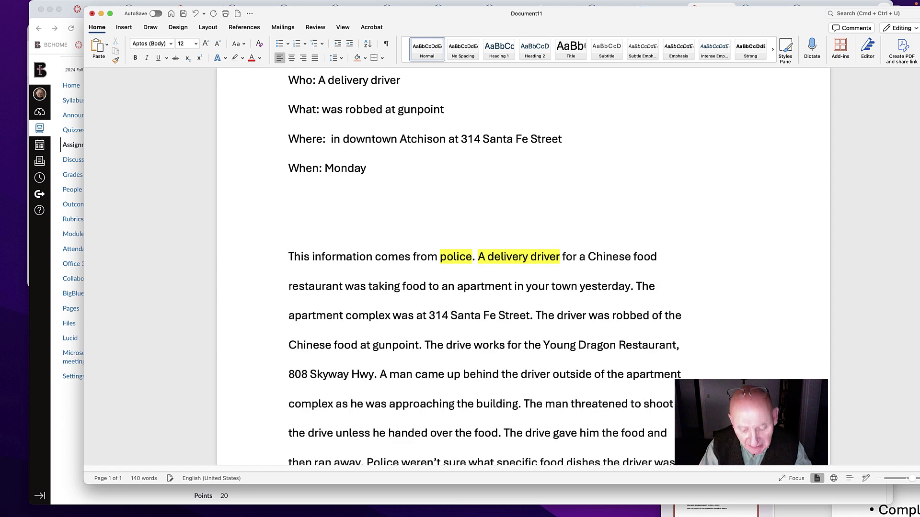
{"action": "type", "text": "A"}
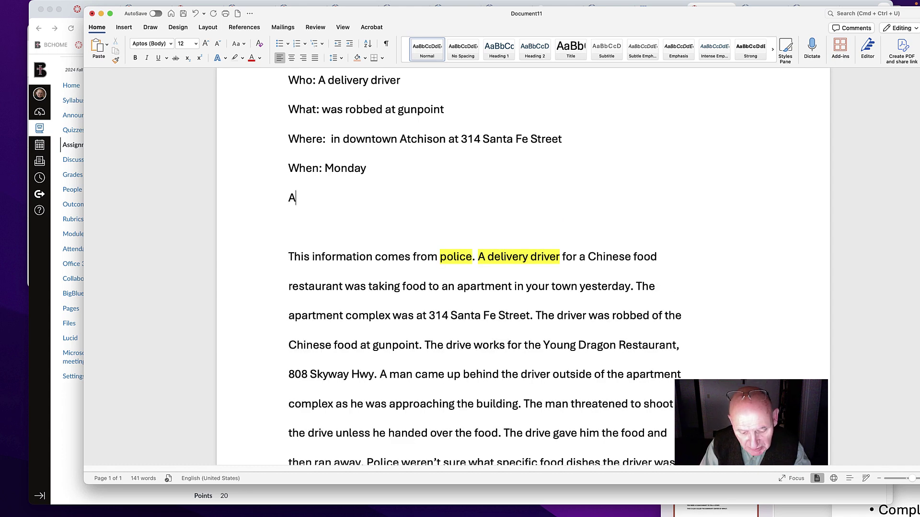
{"action": "type", "text": "^^"}
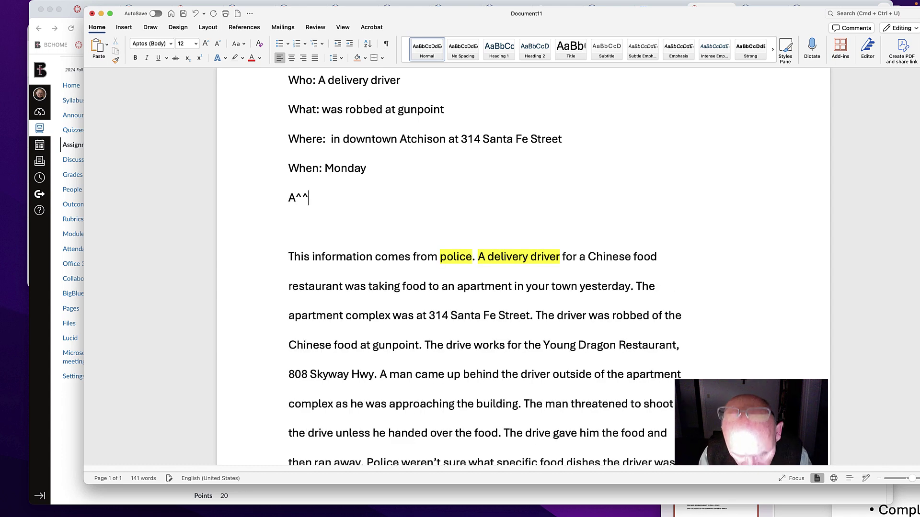
{"action": "key", "text": "BackSpace"}
{"action": "key", "text": "BackSpace"}
{"action": "type", "text": "TTRI"}
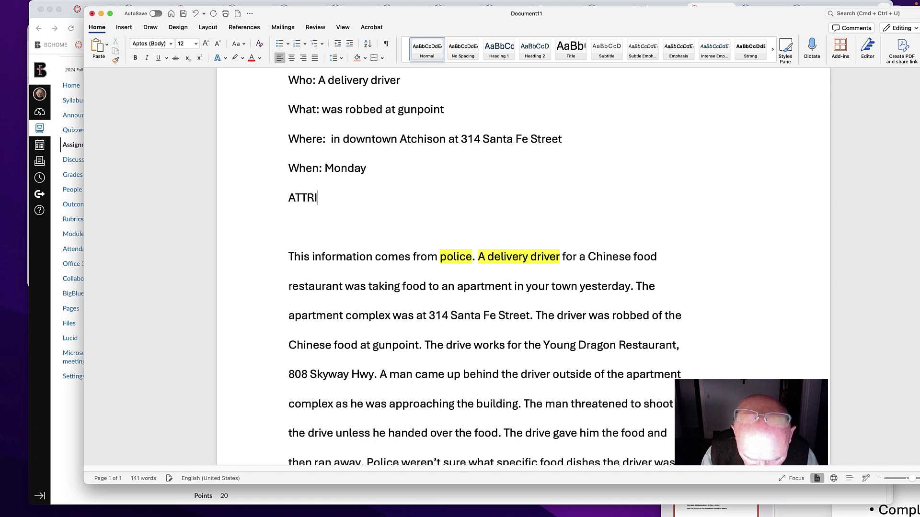
{"action": "type", "text": "BUTION"}
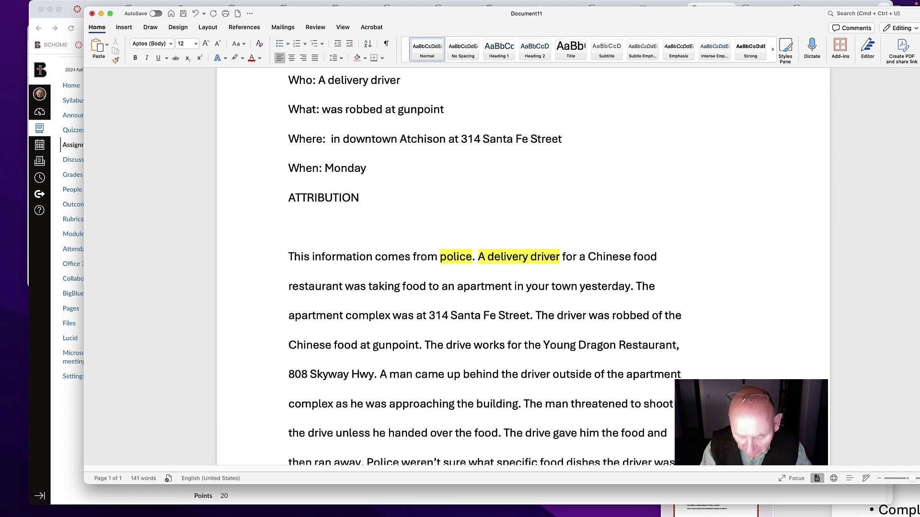
{"action": "type", "text": ":"}
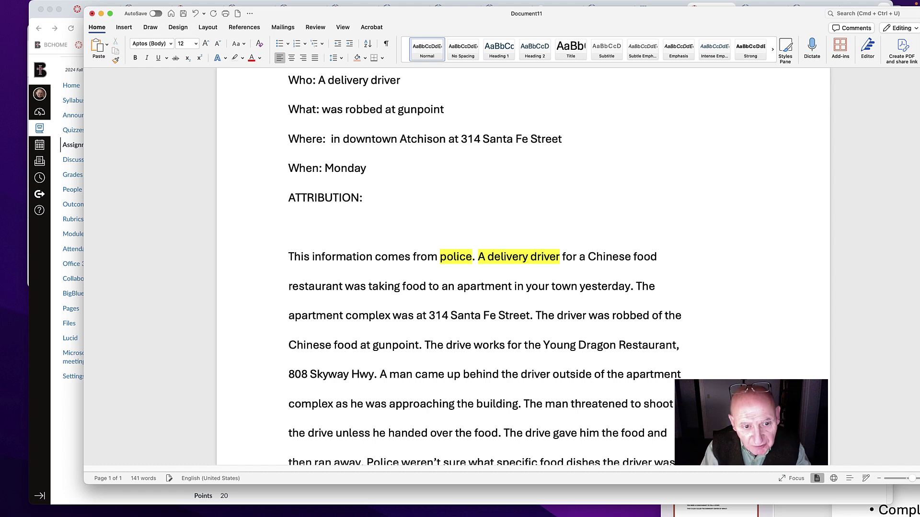
{"action": "type", "text": " Po"}
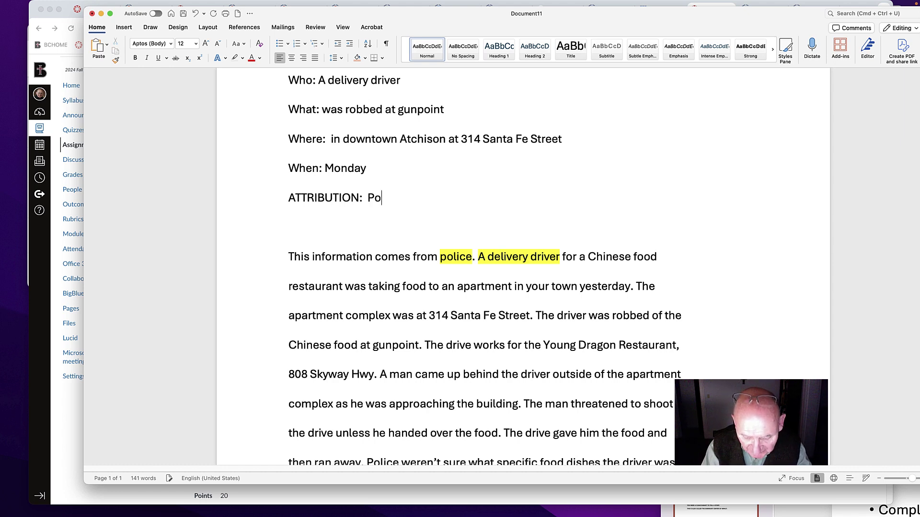
{"action": "type", "text": "lice said"}
{"action": "key", "text": "BackSpace"}
{"action": "key", "text": "BackSpace"}
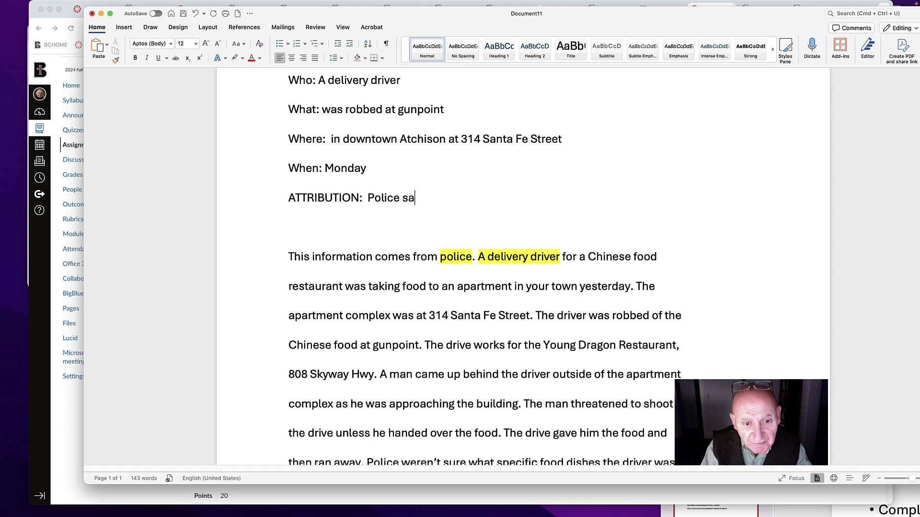
{"action": "type", "text": "i"}
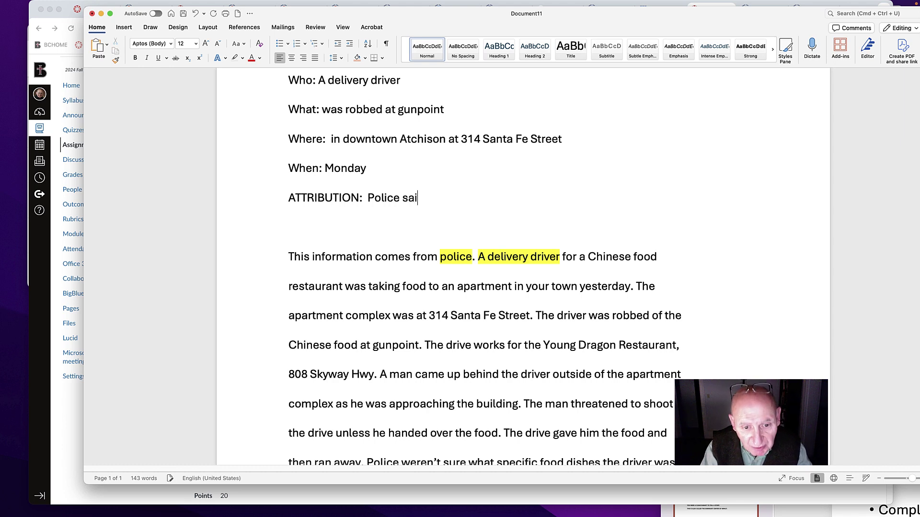
{"action": "type", "text": "d."}
Start the lead by pasting 'A delivery driver' and 'was robbed at gunpoint' below ATTRIBUTION.
{"action": "left_click_drag", "start_coordinate": [318, 80], "coordinate": [403, 83]}
{"action": "key", "text": "cmd+c"}
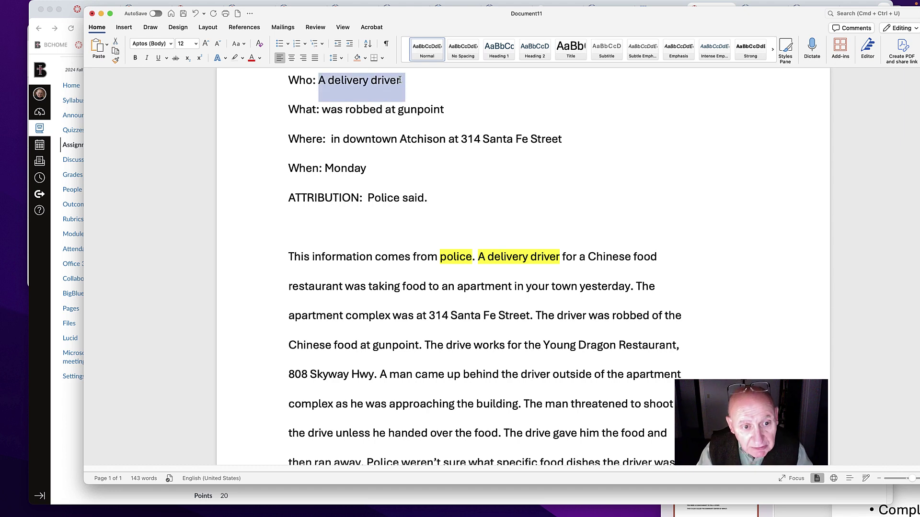
{"action": "left_click", "coordinate": [310, 222]}
{"action": "key", "text": "cmd+v"}
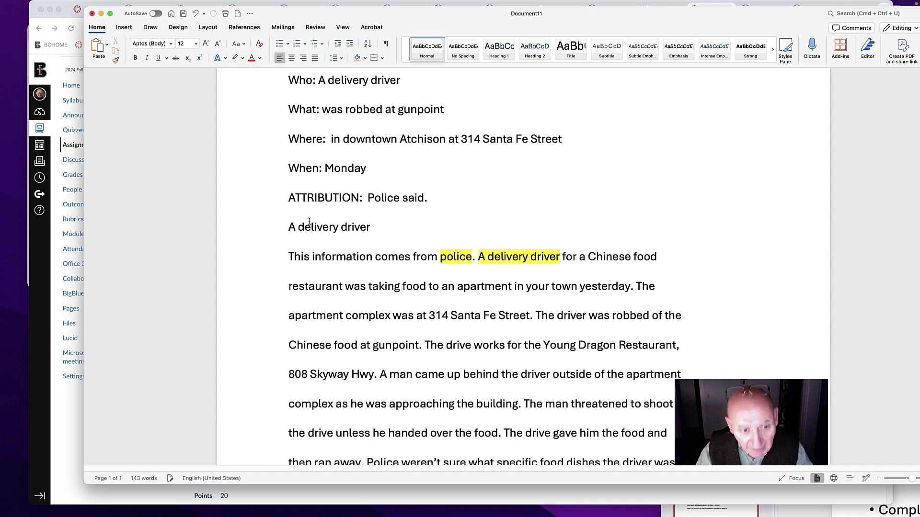
{"action": "left_click_drag", "start_coordinate": [322, 109], "coordinate": [421, 114]}
{"action": "key", "text": "cmd+c"}
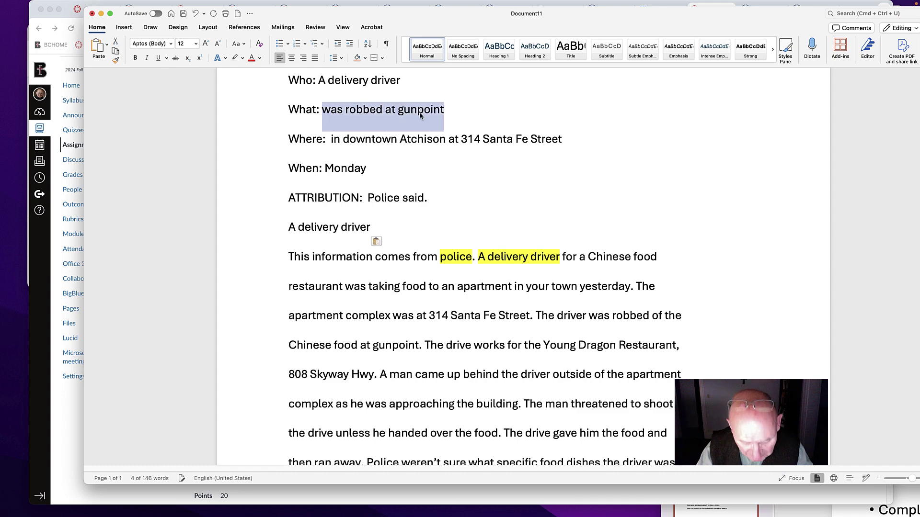
{"action": "left_click", "coordinate": [398, 227]}
{"action": "scroll", "coordinate": [397, 191], "scroll_direction": "down", "scroll_amount": 3}
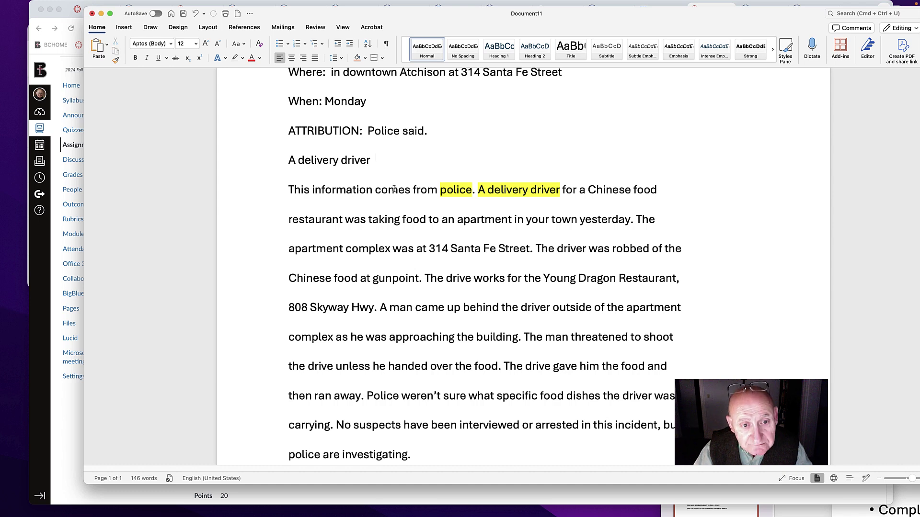
{"action": "key", "text": "cmd+v"}
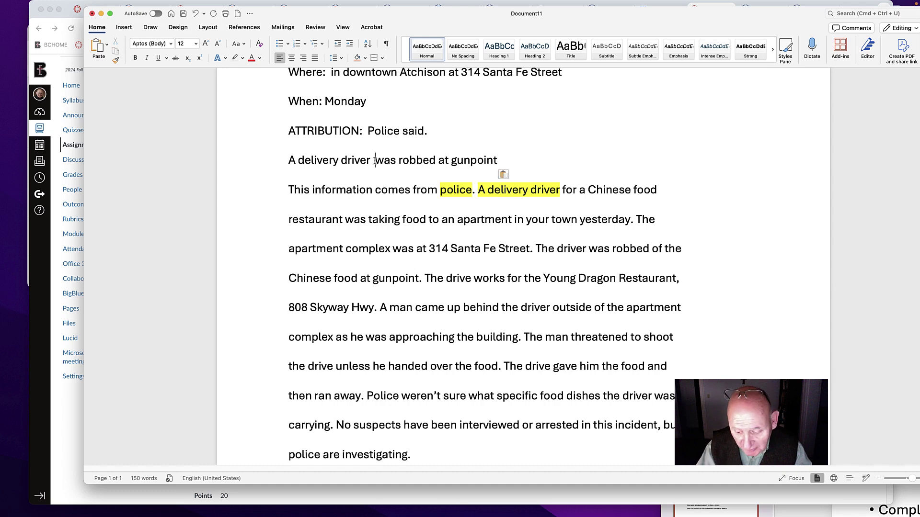
{"action": "left_click", "coordinate": [375, 161]}
{"action": "key", "text": "BackSpace"}
Add 'Monday' to the lead and replace its final period with ', police said.'.
{"action": "left_click", "coordinate": [495, 160]}
{"action": "type", "text": "Ni="}
{"action": "key", "text": "BackSpace"}
{"action": "key", "text": "BackSpace"}
{"action": "key", "text": "BackSpace"}
{"action": "type", "text": "N"}
{"action": "key", "text": "BackSpace"}
{"action": "type", "text": "Monday at an apartment complex in downtown Atchison."}
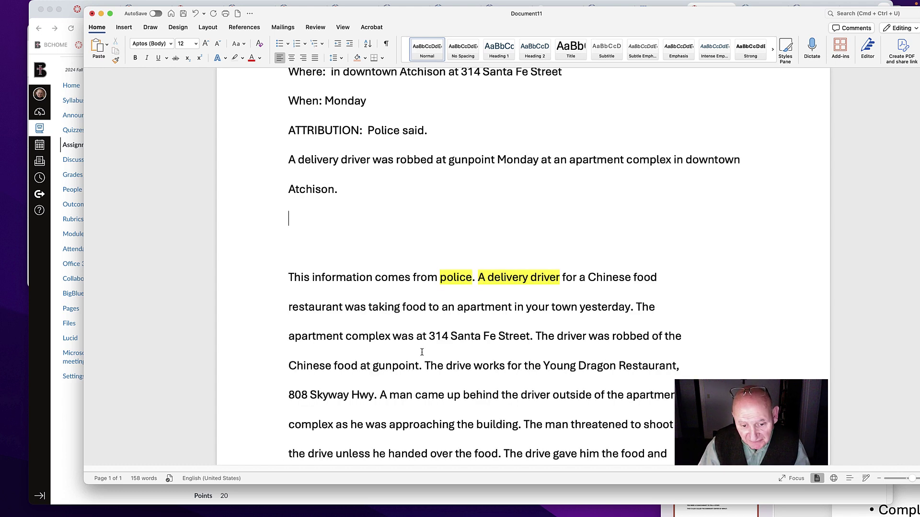
{"action": "left_click", "coordinate": [342, 189]}
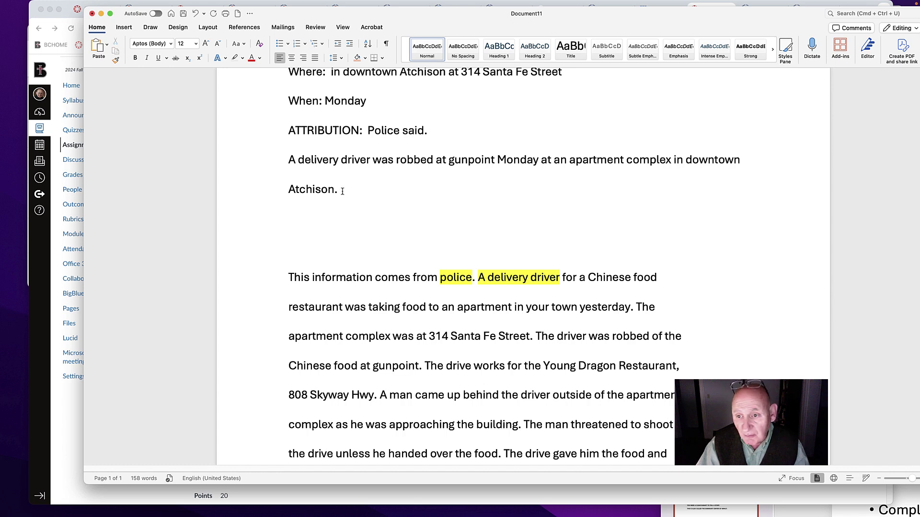
{"action": "key", "text": "BackSpace"}
{"action": "key", "text": "BackSpace"}
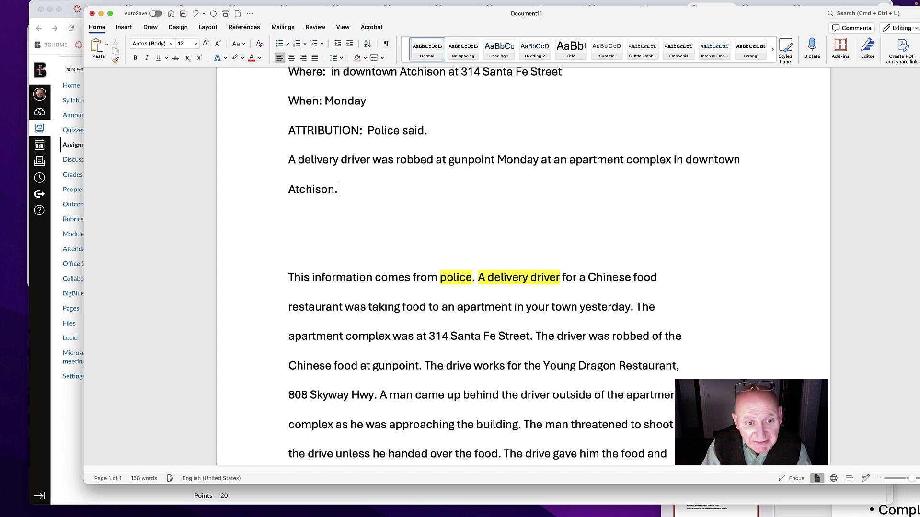
{"action": "type", "text": ","}
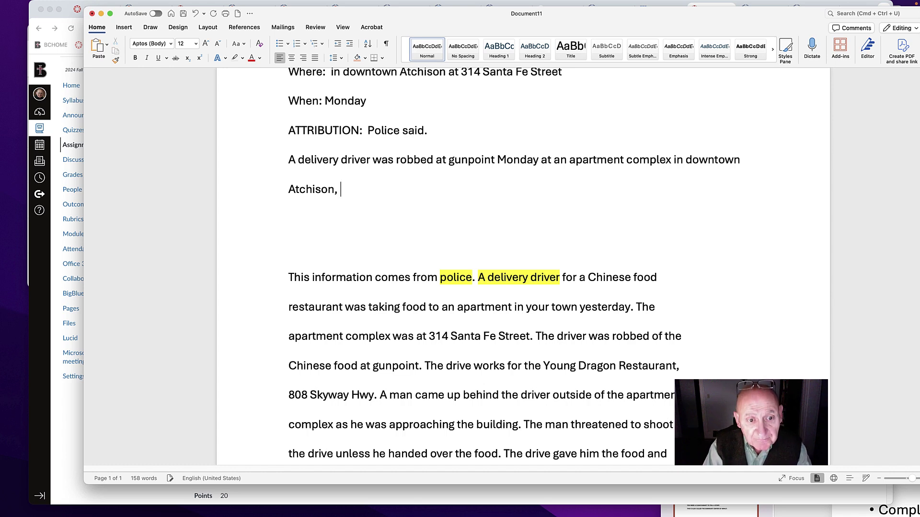
{"action": "type", "text": " police said."}
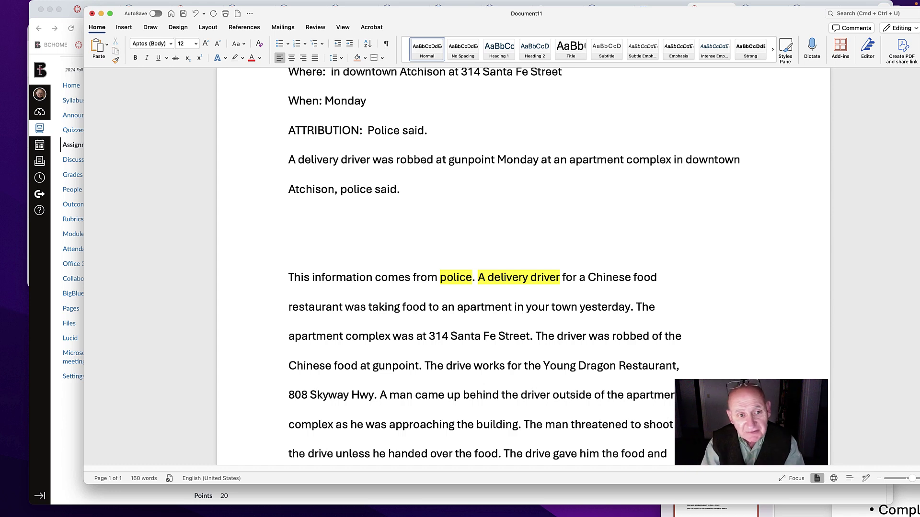
Apply a light grey text highlight to the whole lead paragraph.
{"action": "left_click_drag", "start_coordinate": [405, 190], "coordinate": [294, 166]}
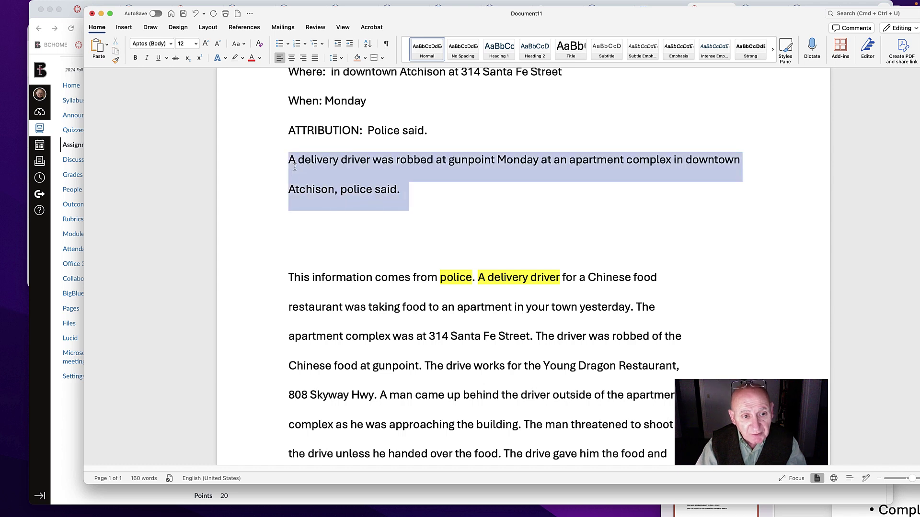
{"action": "left_click", "coordinate": [243, 58]}
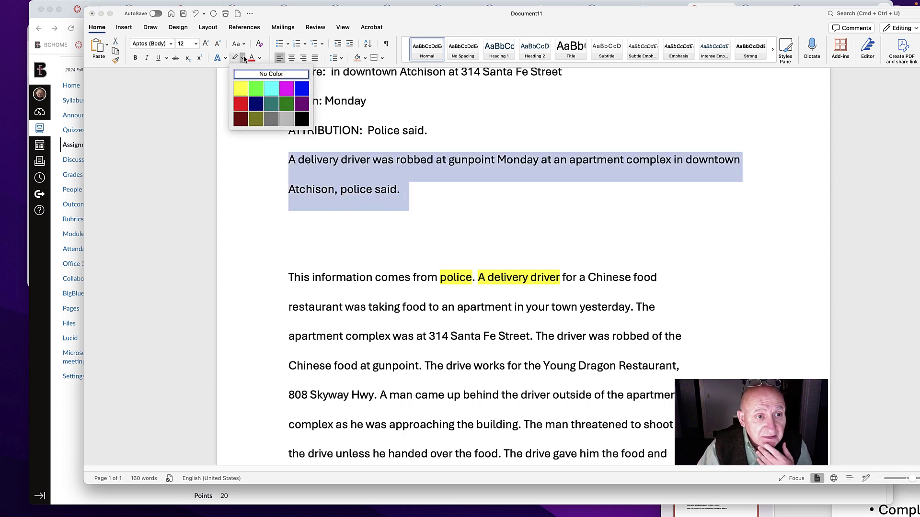
{"action": "left_click", "coordinate": [286, 119]}
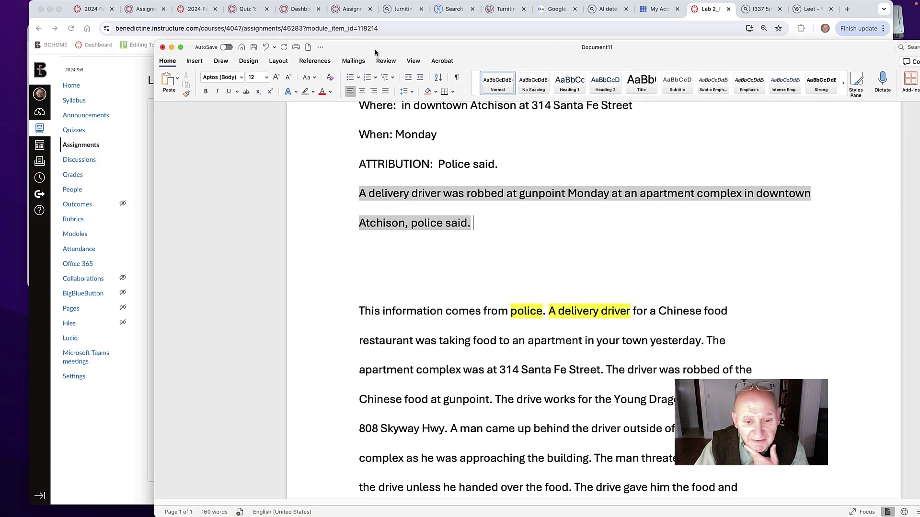
Move the Word window toward the upper left of the screen.
{"action": "left_click_drag", "start_coordinate": [375, 52], "coordinate": [290, 34]}
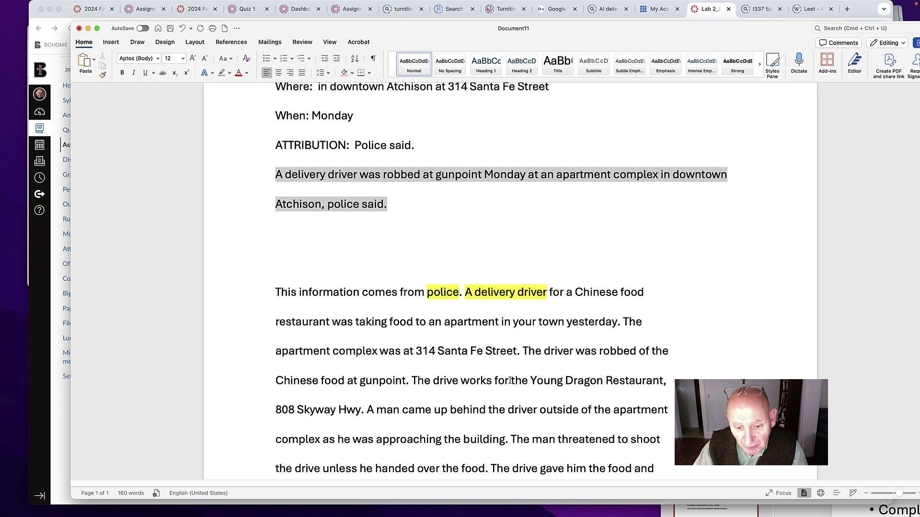
Paste 'the Young Dragon Restaurant' after 'A' in the lead and delete 'the'.
{"action": "left_click_drag", "start_coordinate": [511, 381], "coordinate": [631, 382]}
{"action": "key", "text": "cmd+c"}
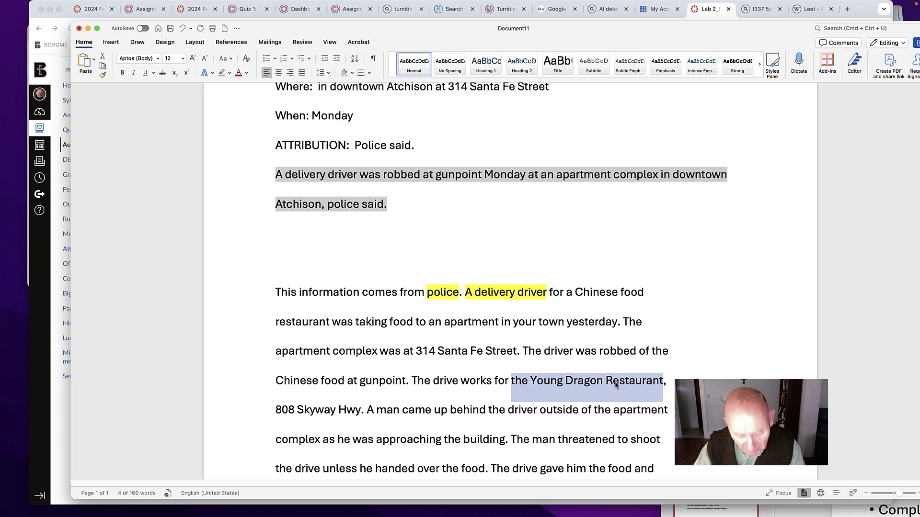
{"action": "left_click", "coordinate": [285, 175]}
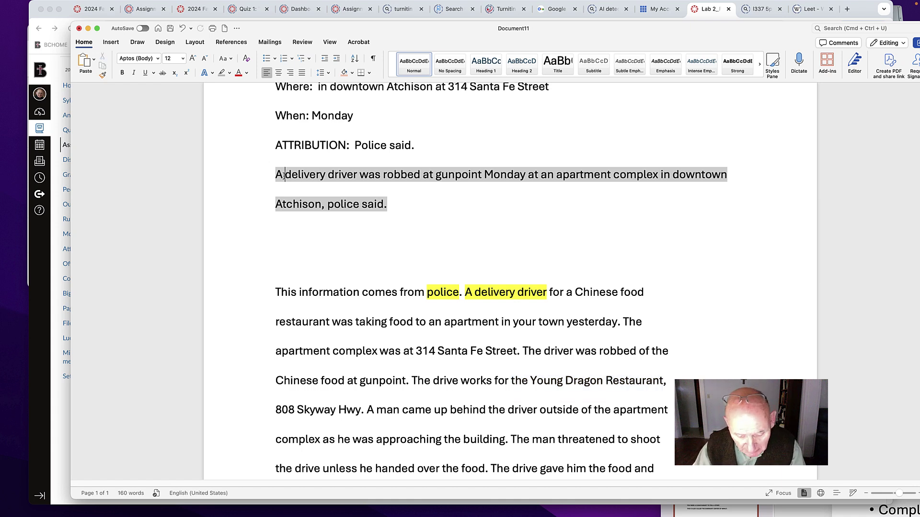
{"action": "key", "text": "cmd+v"}
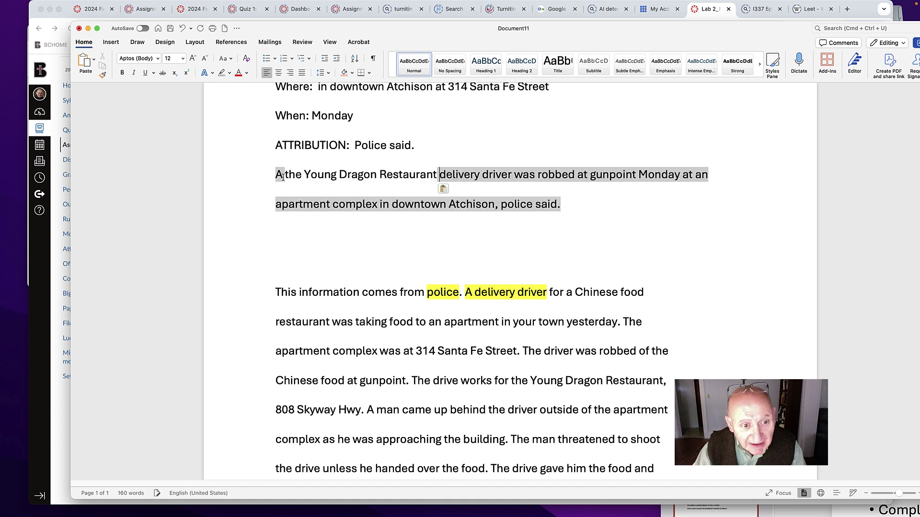
{"action": "left_click_drag", "start_coordinate": [305, 175], "coordinate": [287, 175]}
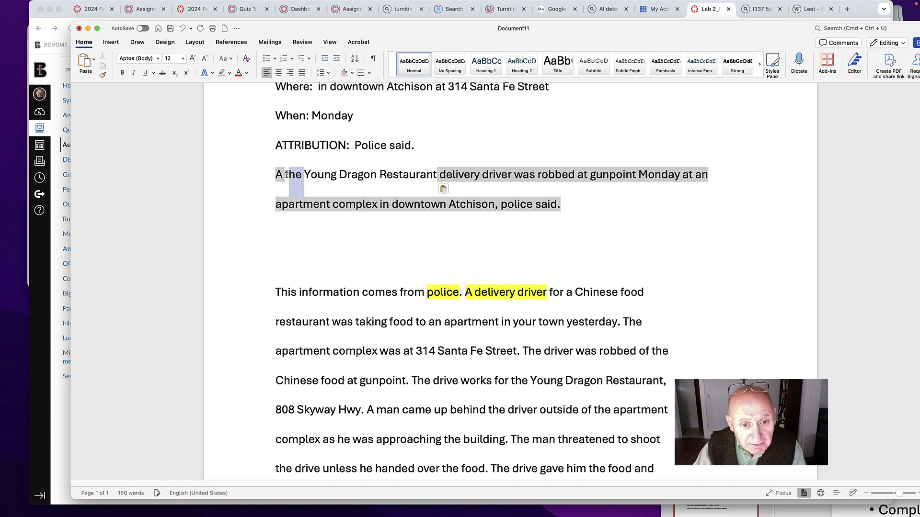
{"action": "key", "text": "BackSpace"}
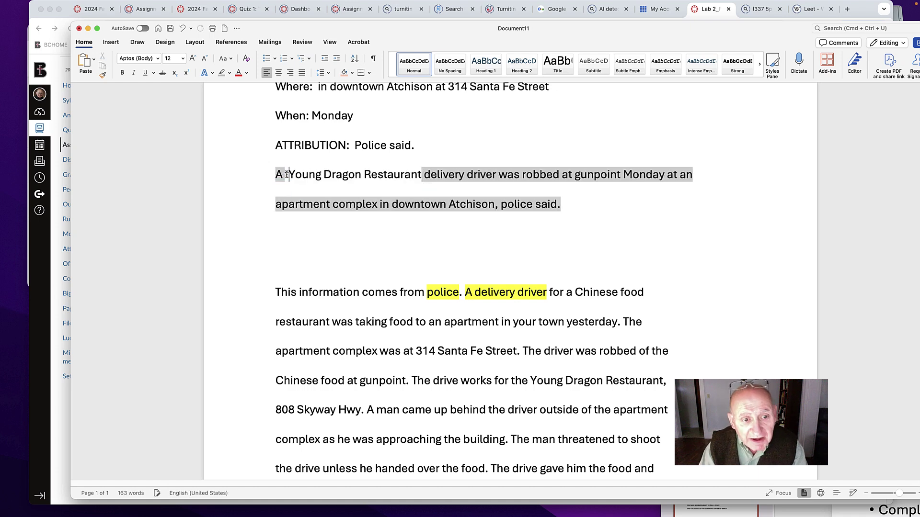
{"action": "type", "text": "t"}
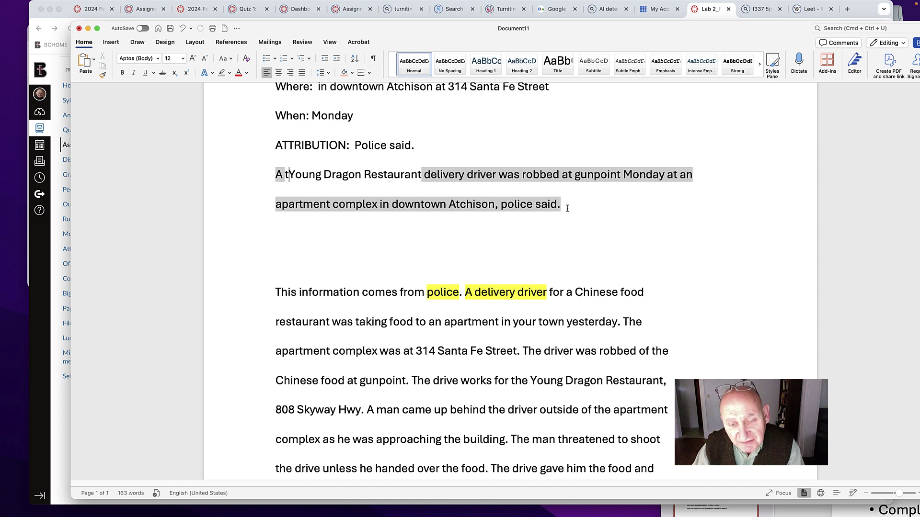
Fix the spacing so the lead reads 'At Young Dragon Restaurant', then select it.
{"action": "left_click_drag", "start_coordinate": [569, 203], "coordinate": [279, 175]}
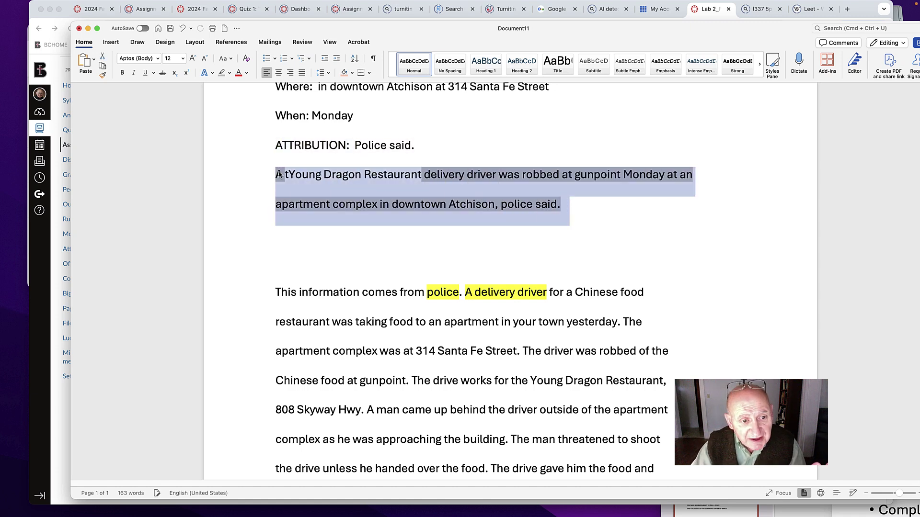
{"action": "right_click", "coordinate": [291, 175]}
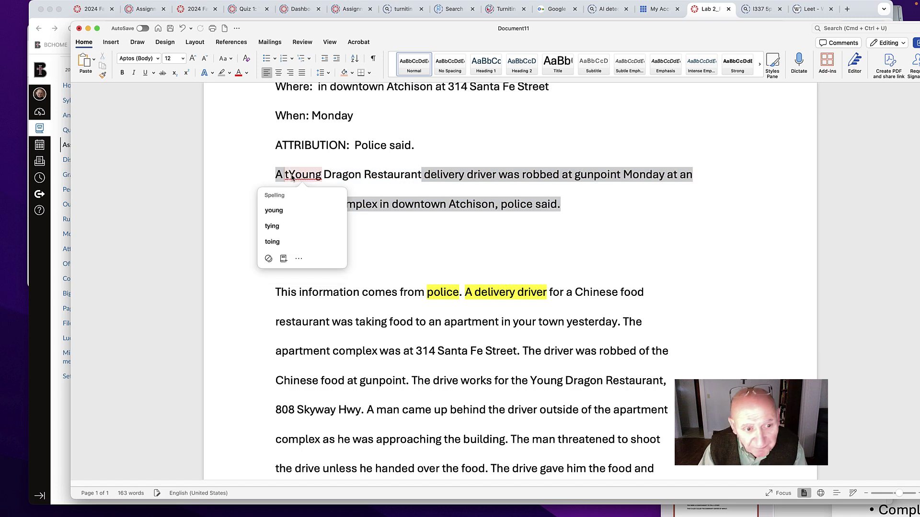
{"action": "left_click", "coordinate": [290, 176]}
{"action": "key", "text": "BackSpace"}
{"action": "key", "text": "BackSpace"}
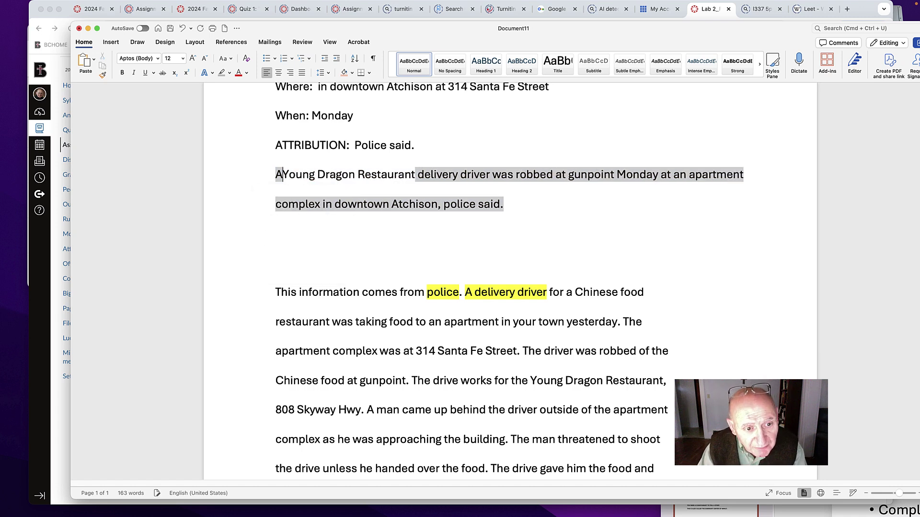
{"action": "type", "text": "t"}
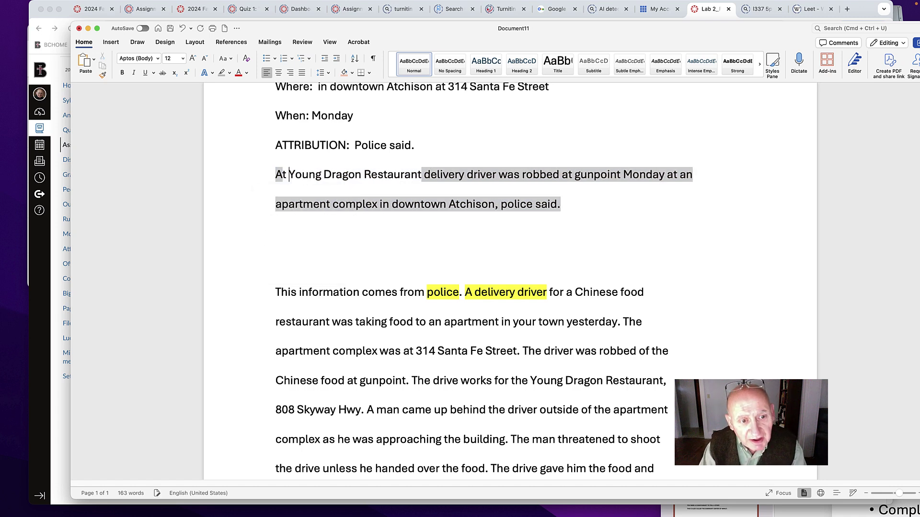
{"action": "left_click_drag", "start_coordinate": [576, 206], "coordinate": [277, 173]}
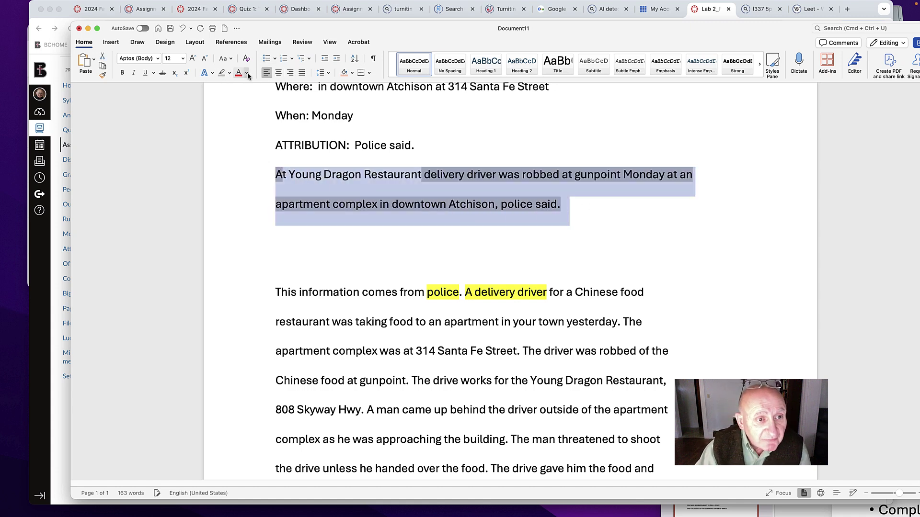
Set the lead paragraph's highlight colour to No Color.
{"action": "left_click", "coordinate": [230, 73]}
{"action": "left_click", "coordinate": [237, 89]}
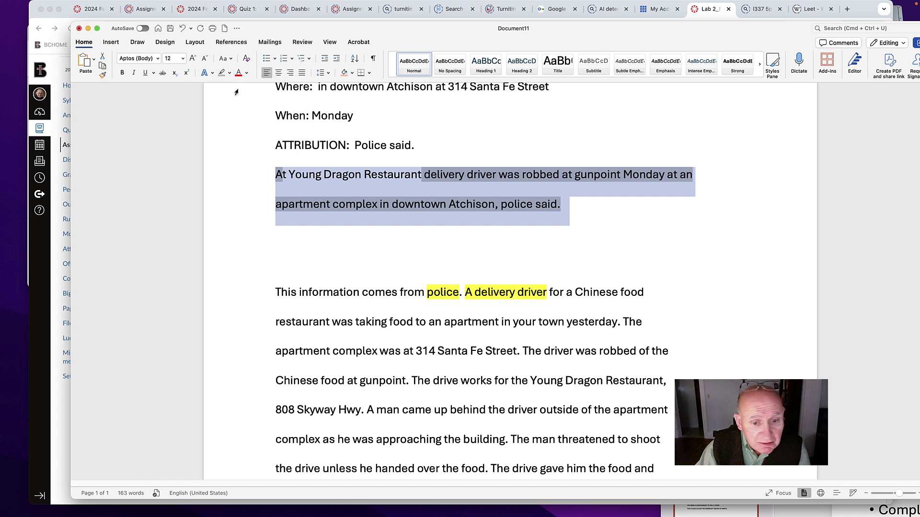
{"action": "left_click", "coordinate": [565, 205]}
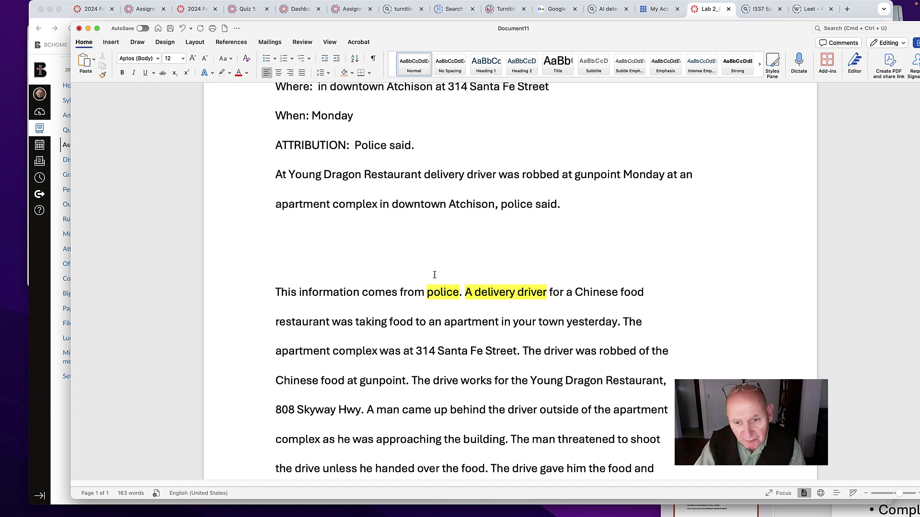
{"action": "scroll", "coordinate": [449, 379], "scroll_direction": "down", "scroll_amount": 3}
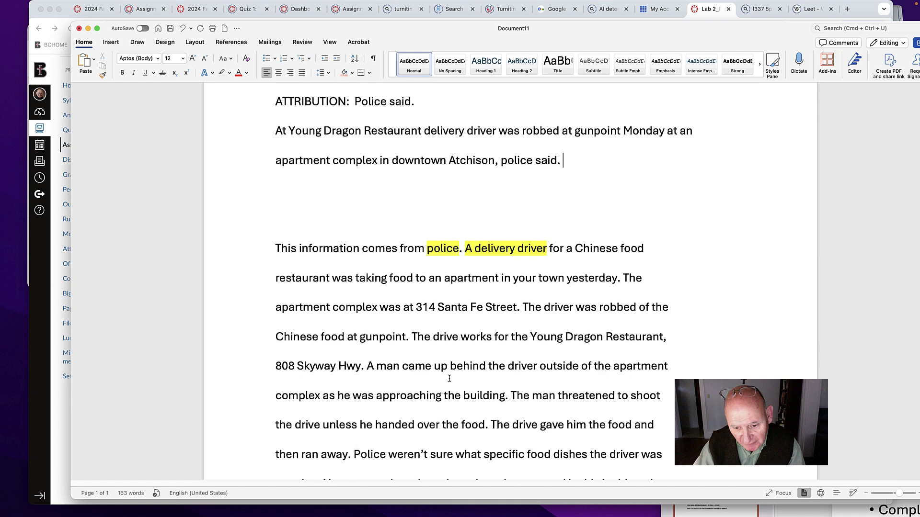
{"action": "scroll", "coordinate": [449, 379], "scroll_direction": "down", "scroll_amount": 1}
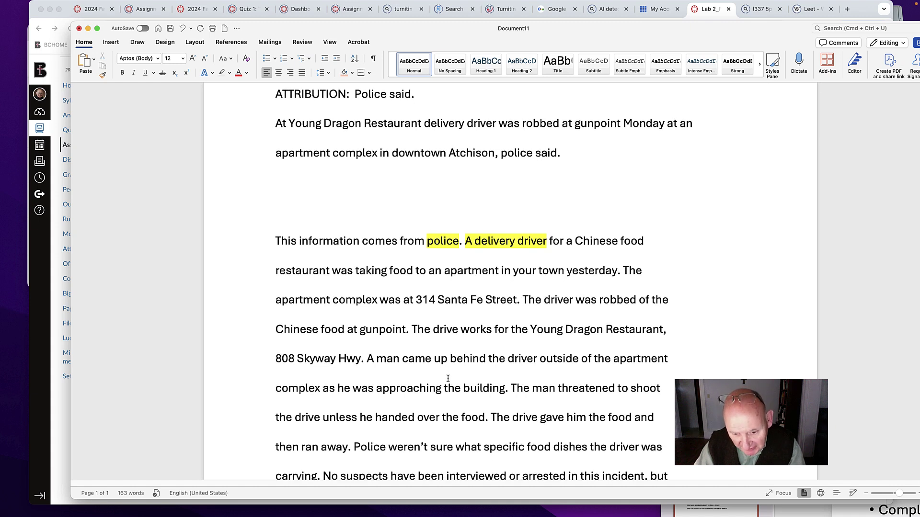